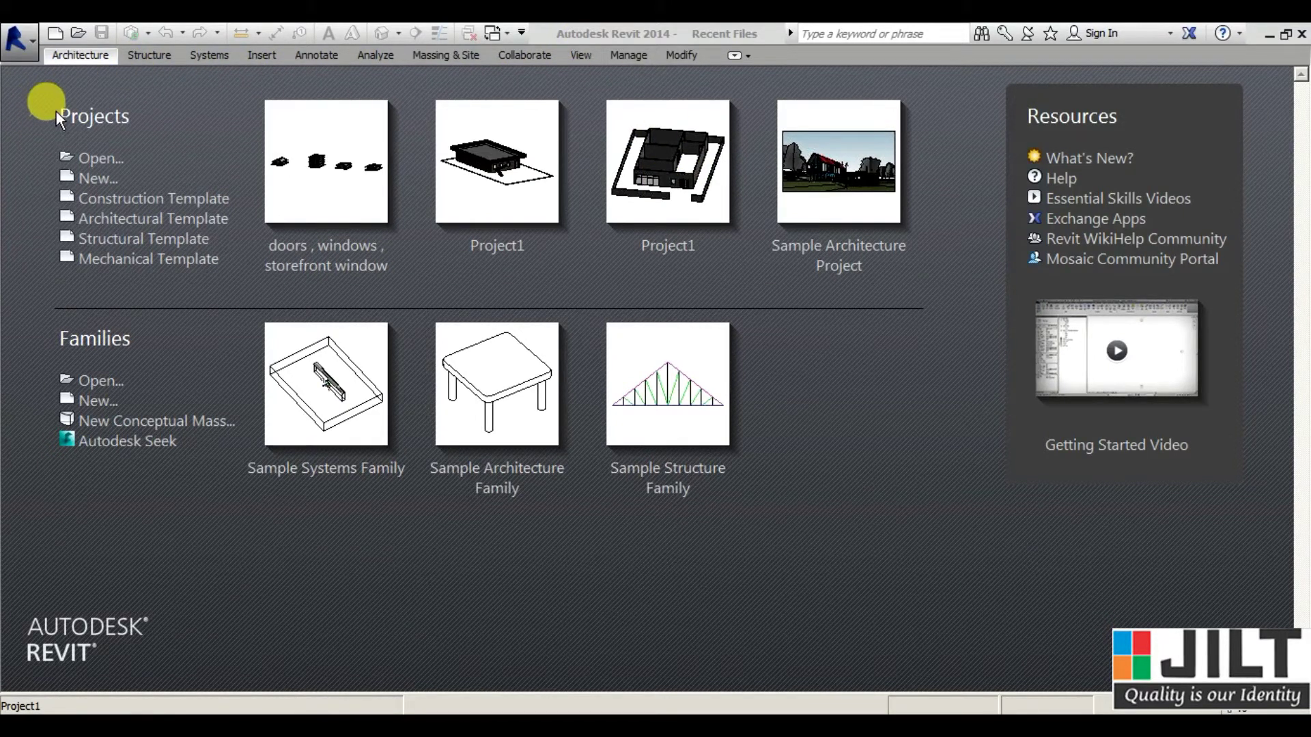
Step: Browse the Desktop for an existing project to open, preview the ExtSgl (7) file, and leave without opening it
left_click_drag(61, 114, 136, 136)
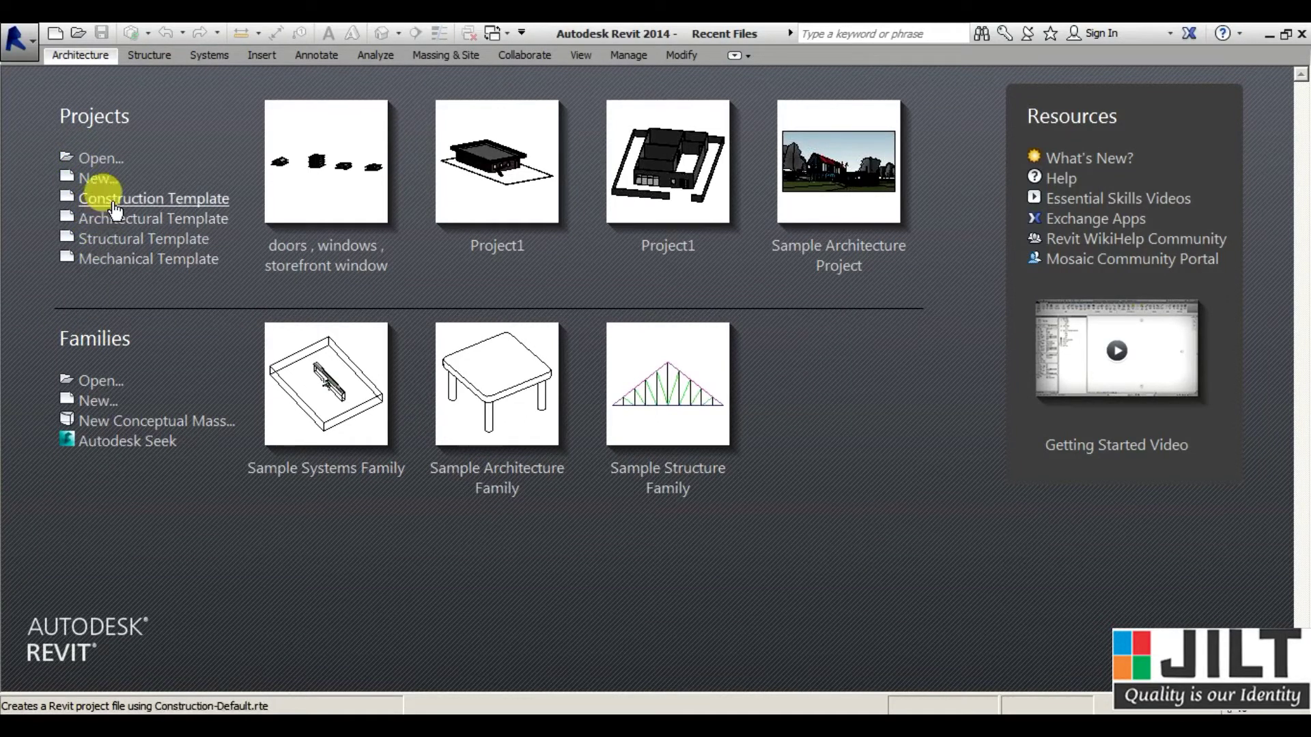
left_click(109, 161)
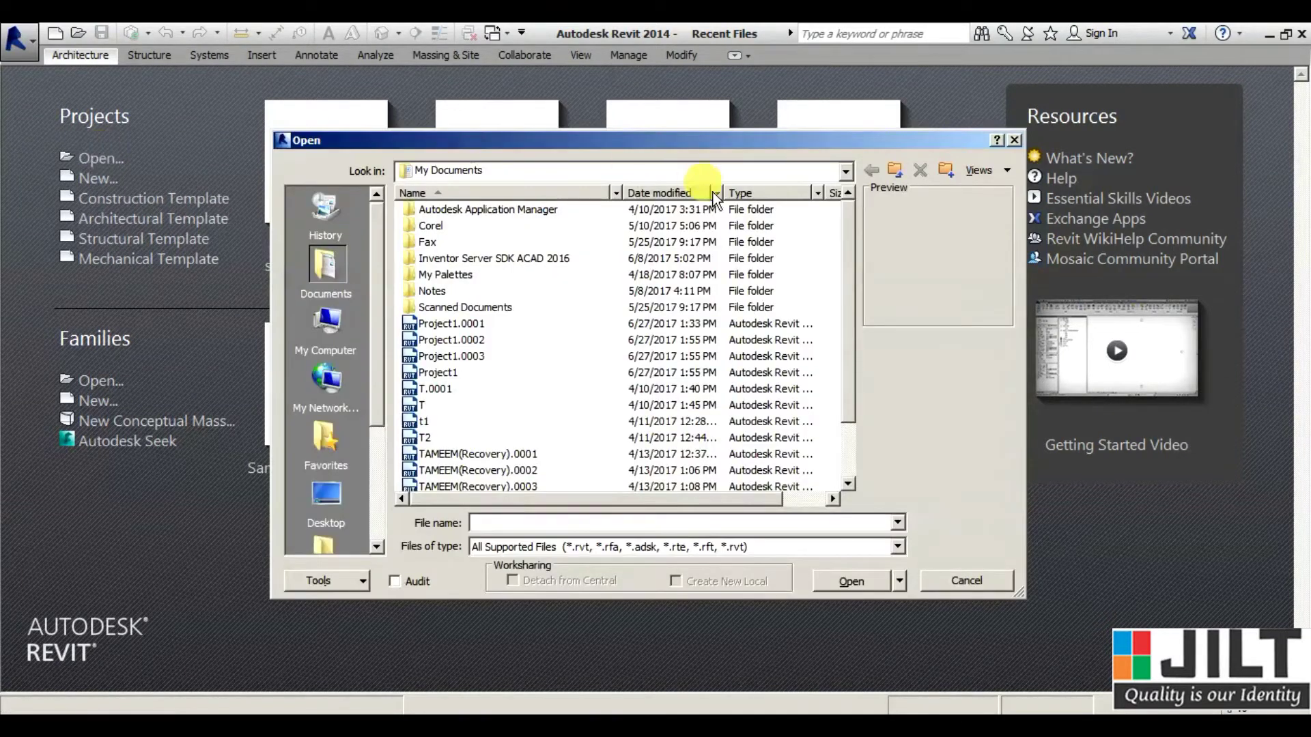
left_click(845, 170)
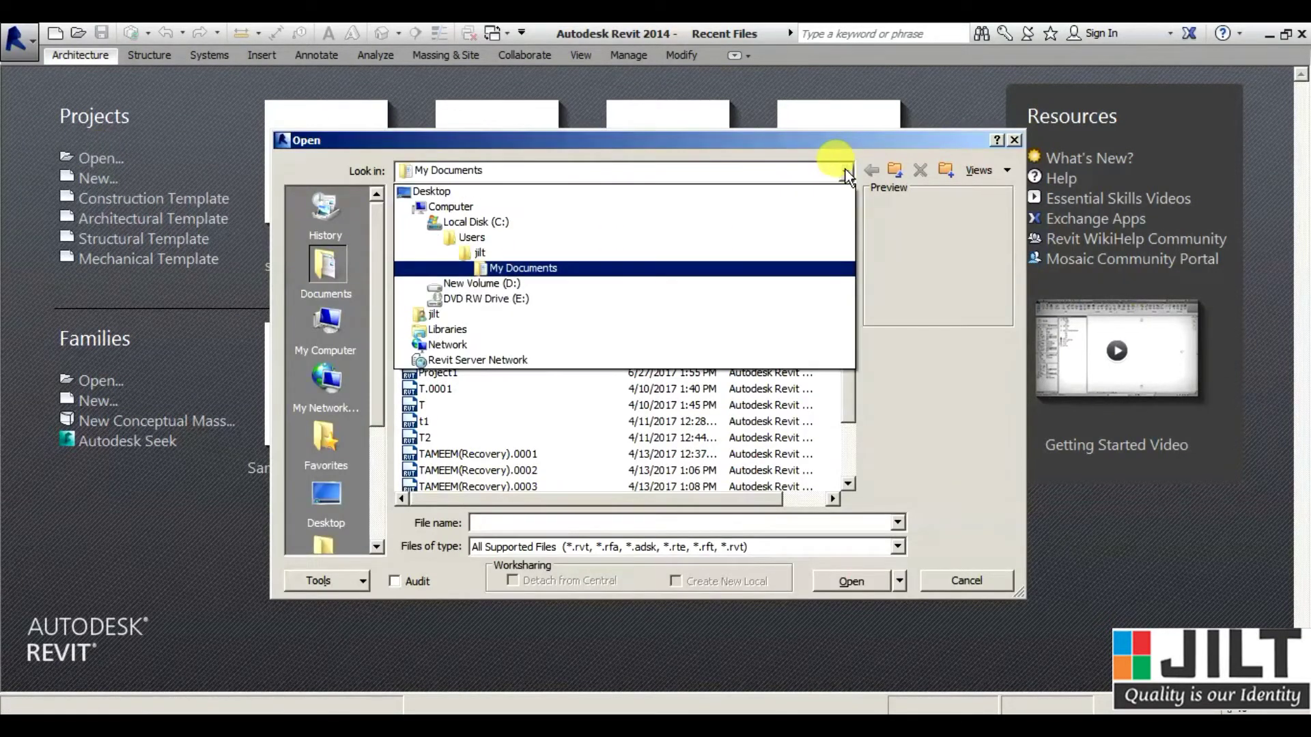
left_click(486, 191)
left_click(438, 275)
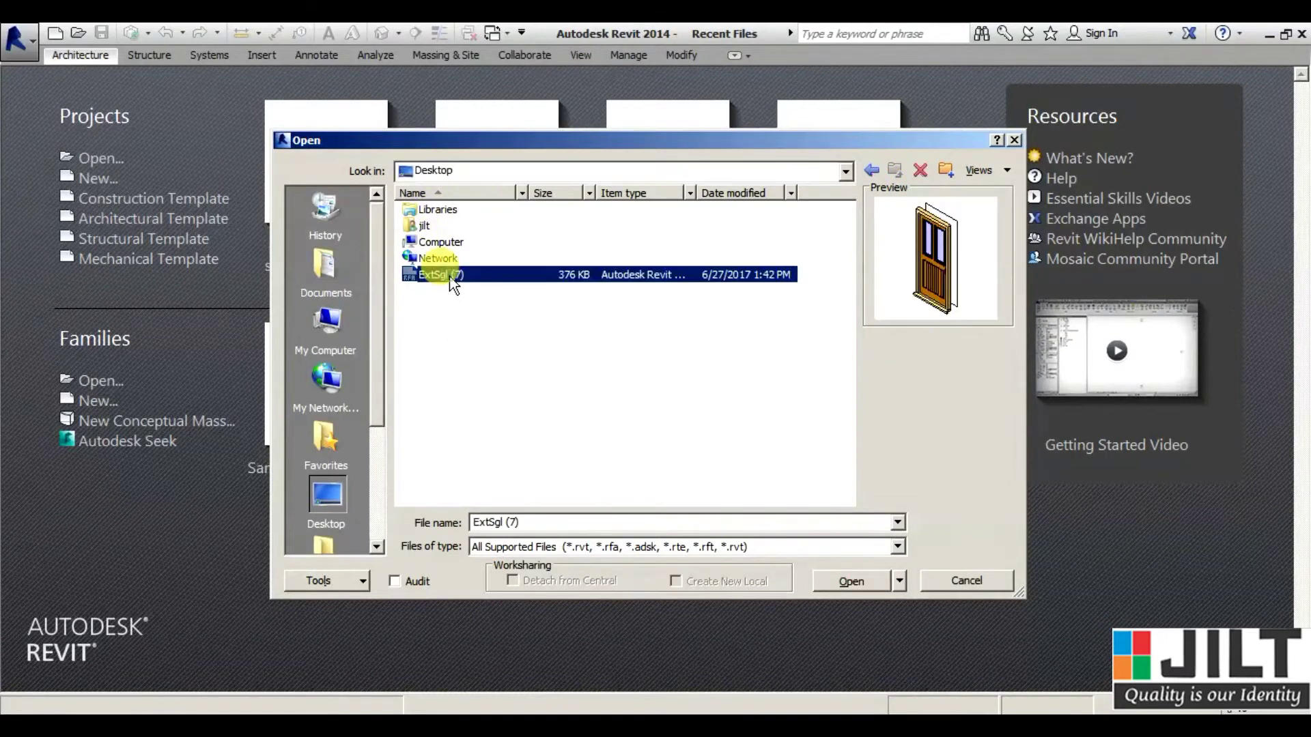
left_click(965, 579)
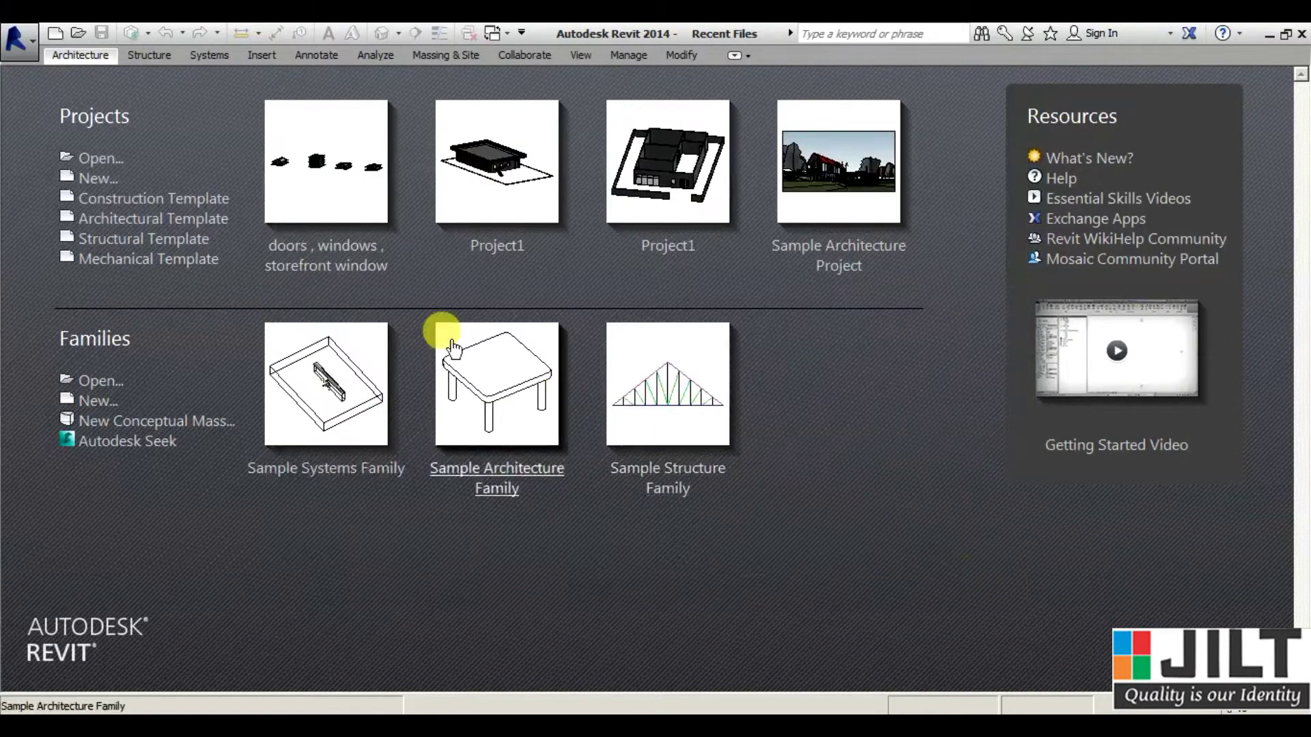
Step: Start a new project and review the list of available template files
left_click(102, 182)
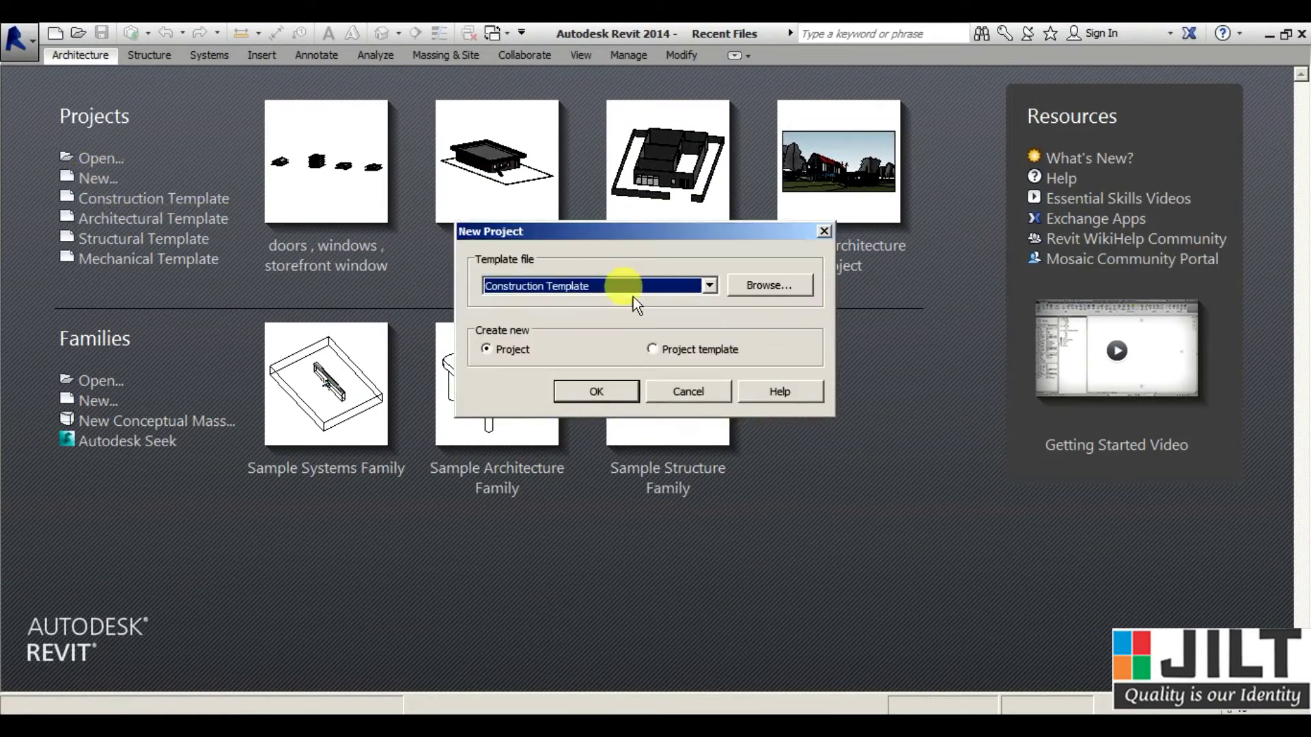
left_click_drag(645, 234, 686, 189)
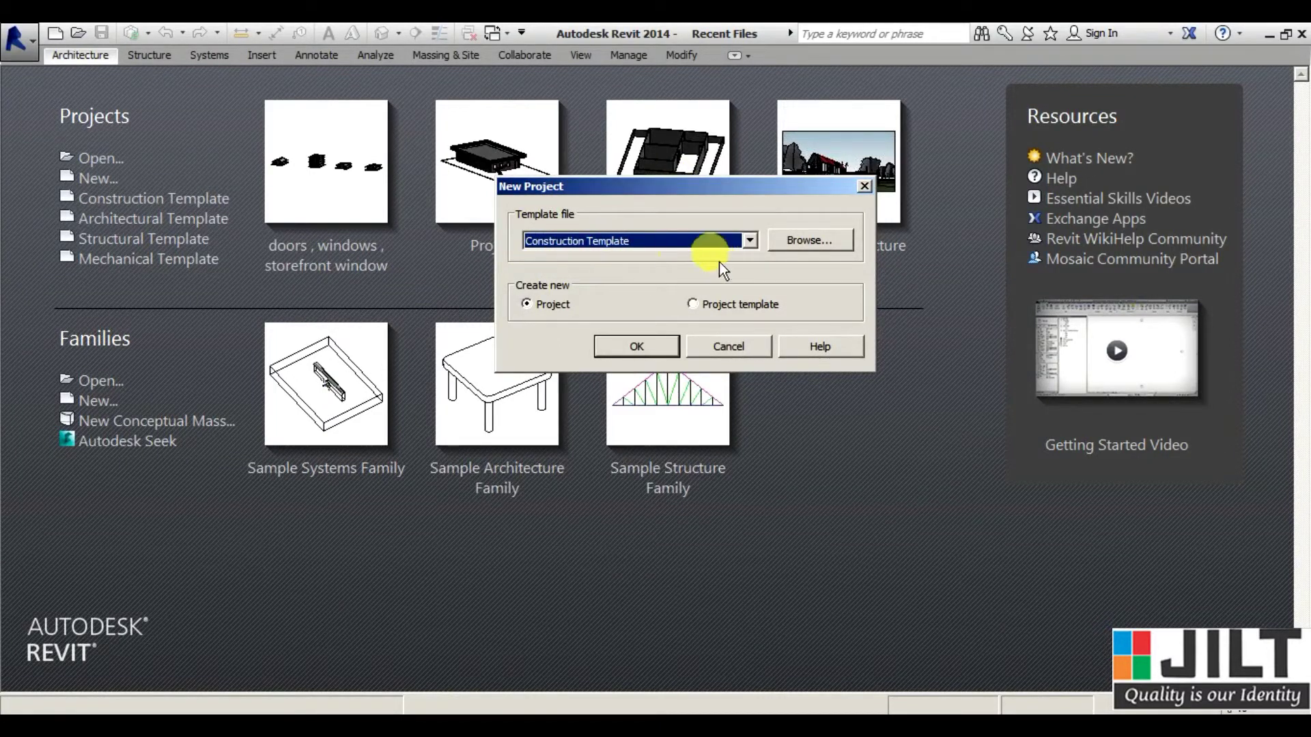
left_click(749, 241)
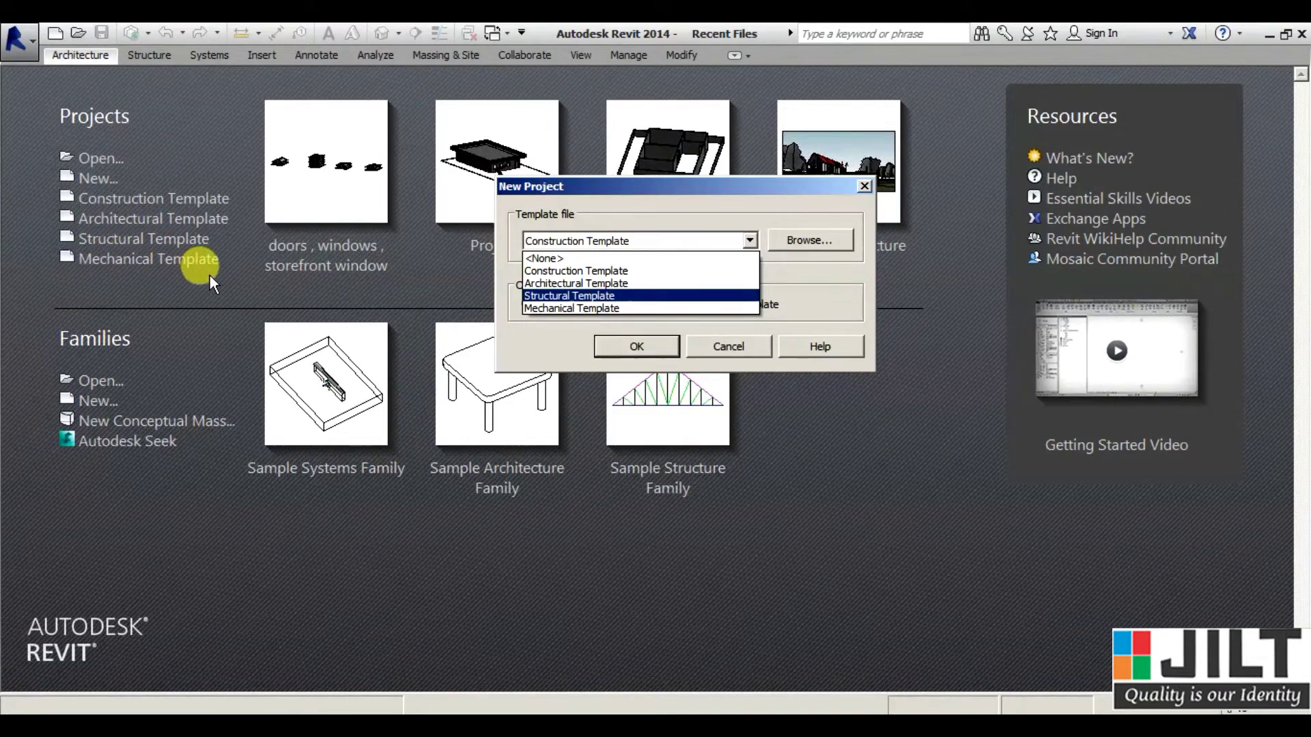
left_click(749, 241)
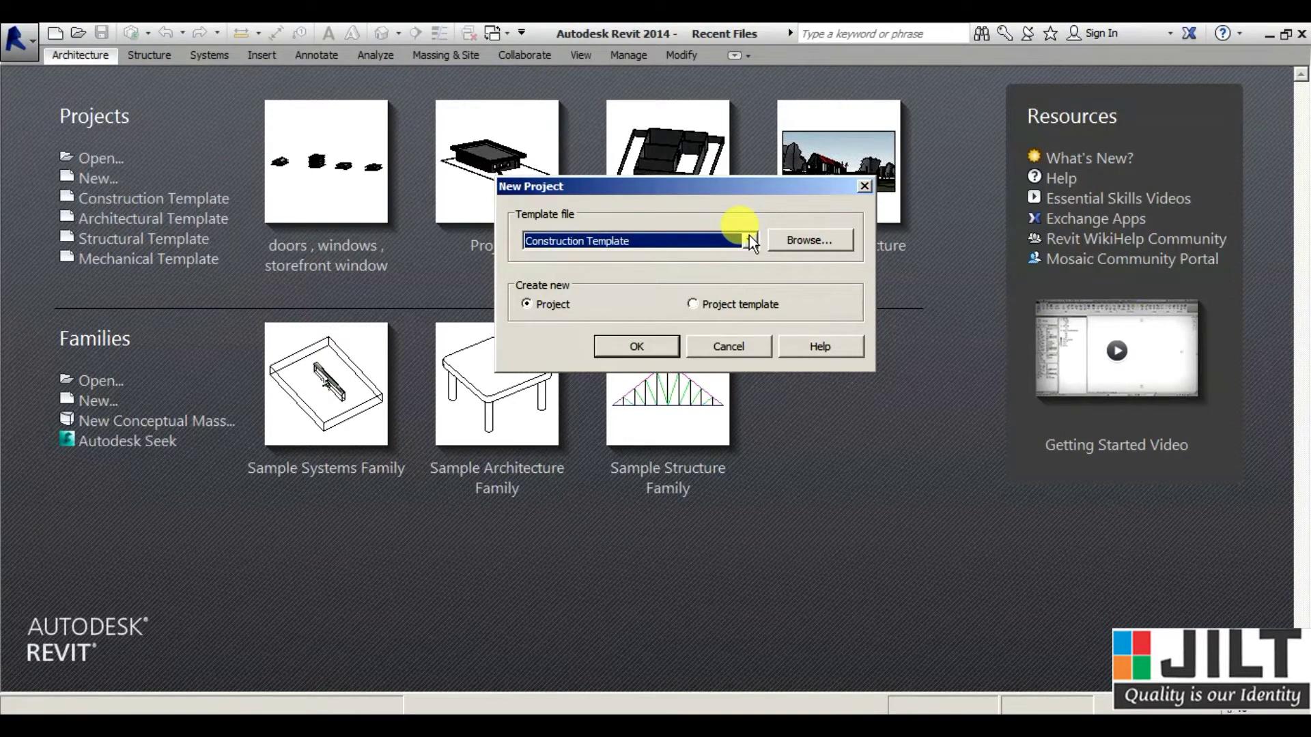
Step: Browse the template folders and examine the project templates stored in US Imperial
left_click(797, 240)
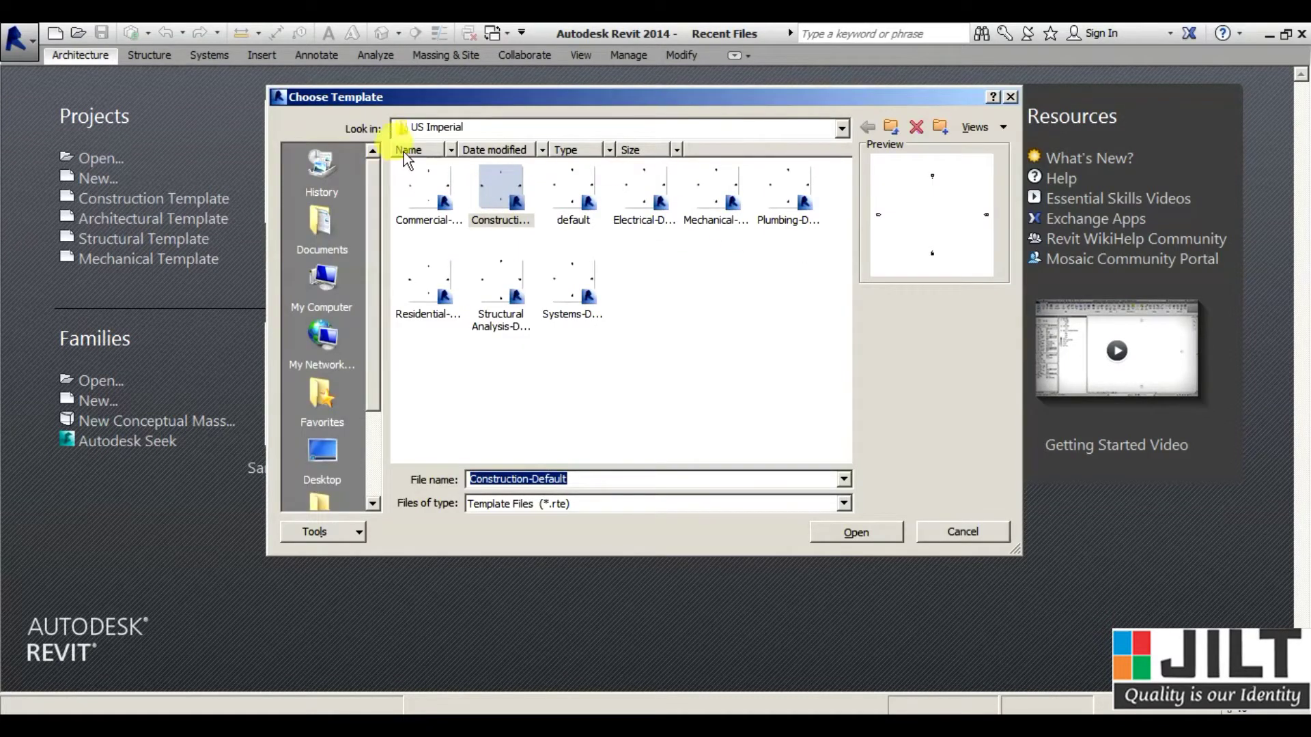
left_click(889, 128)
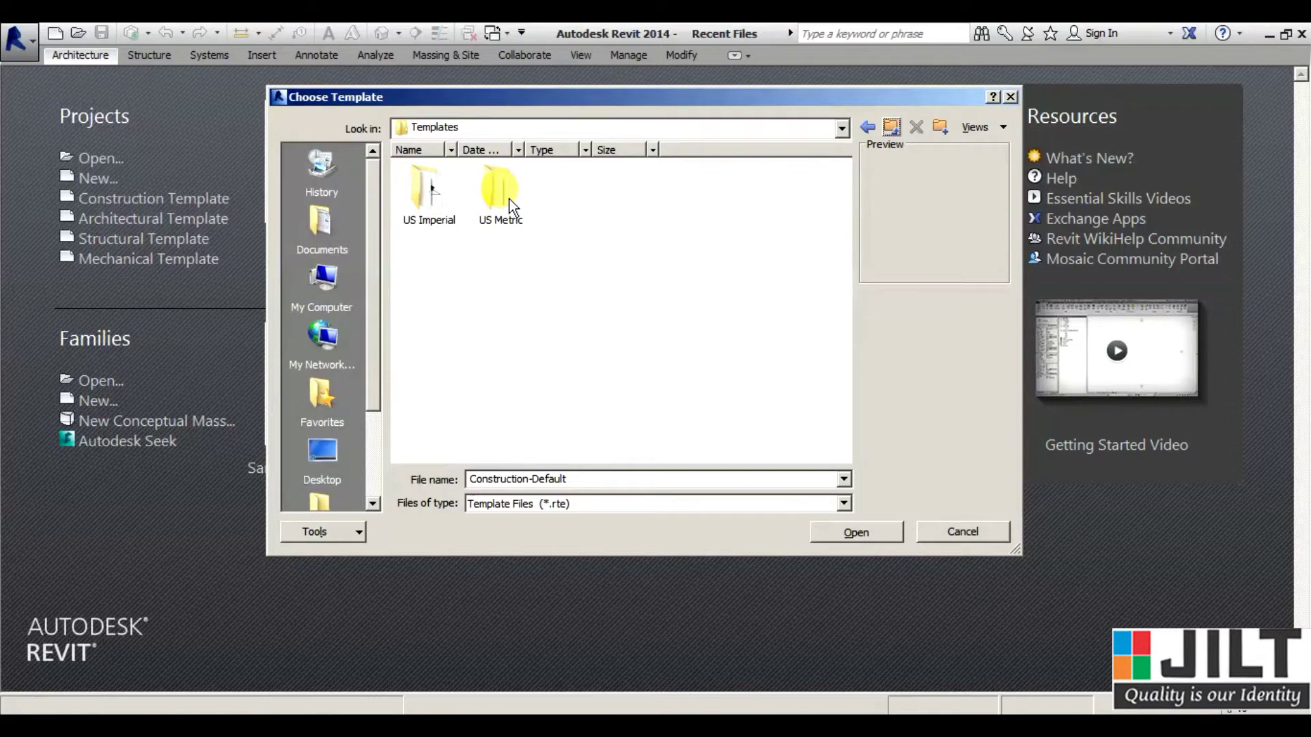
mouse_move(509, 202)
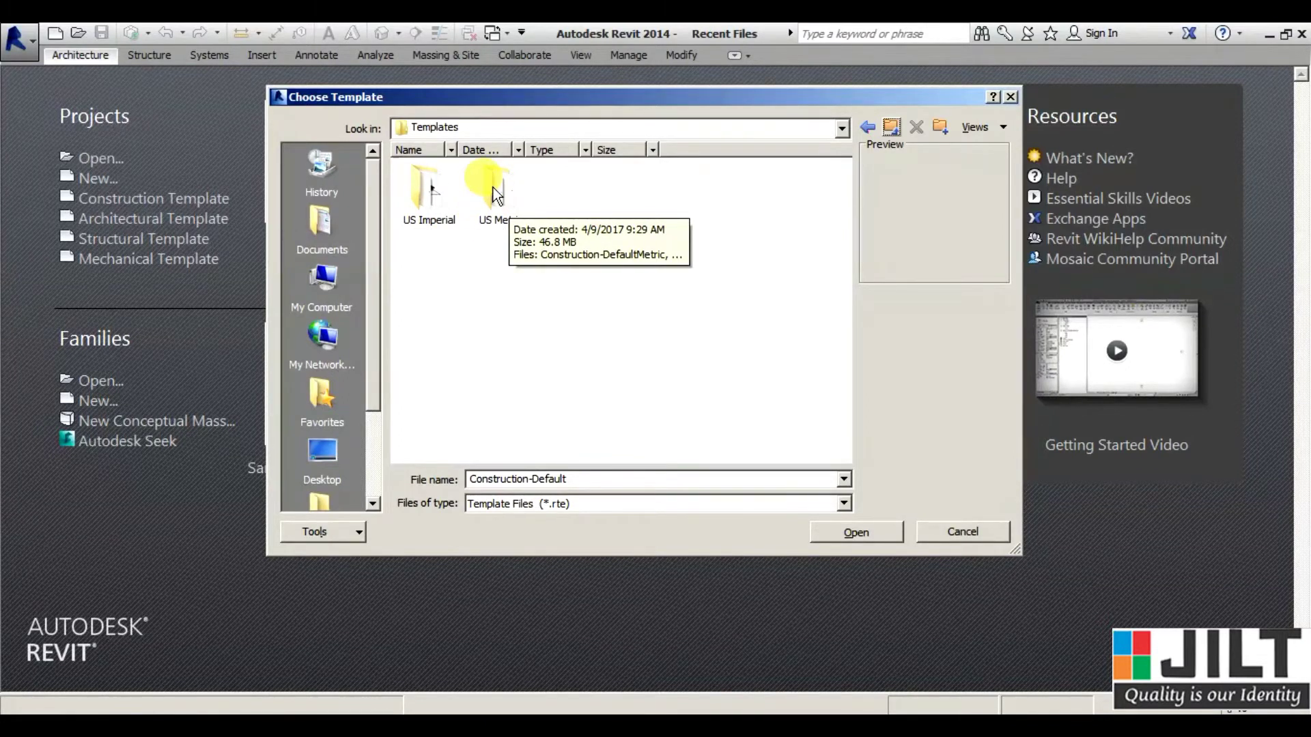
double_click(425, 194)
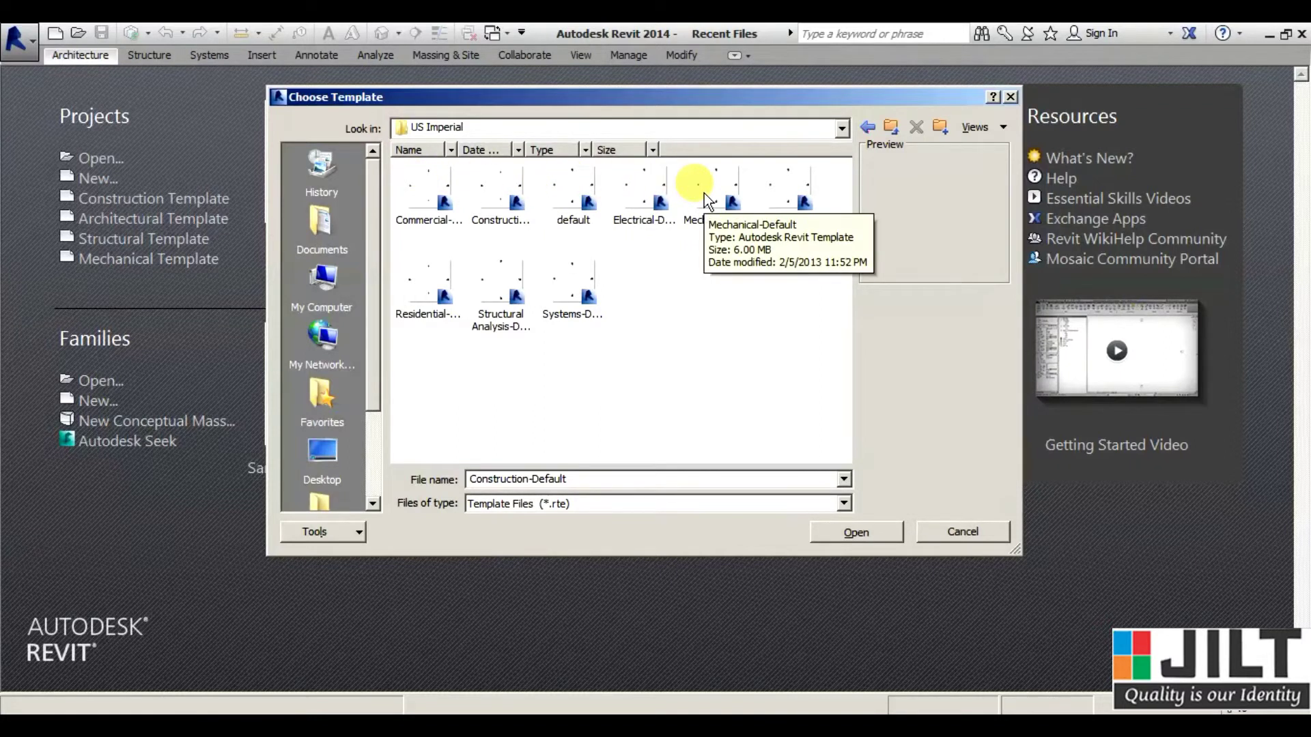
left_click(986, 545)
left_click(750, 241)
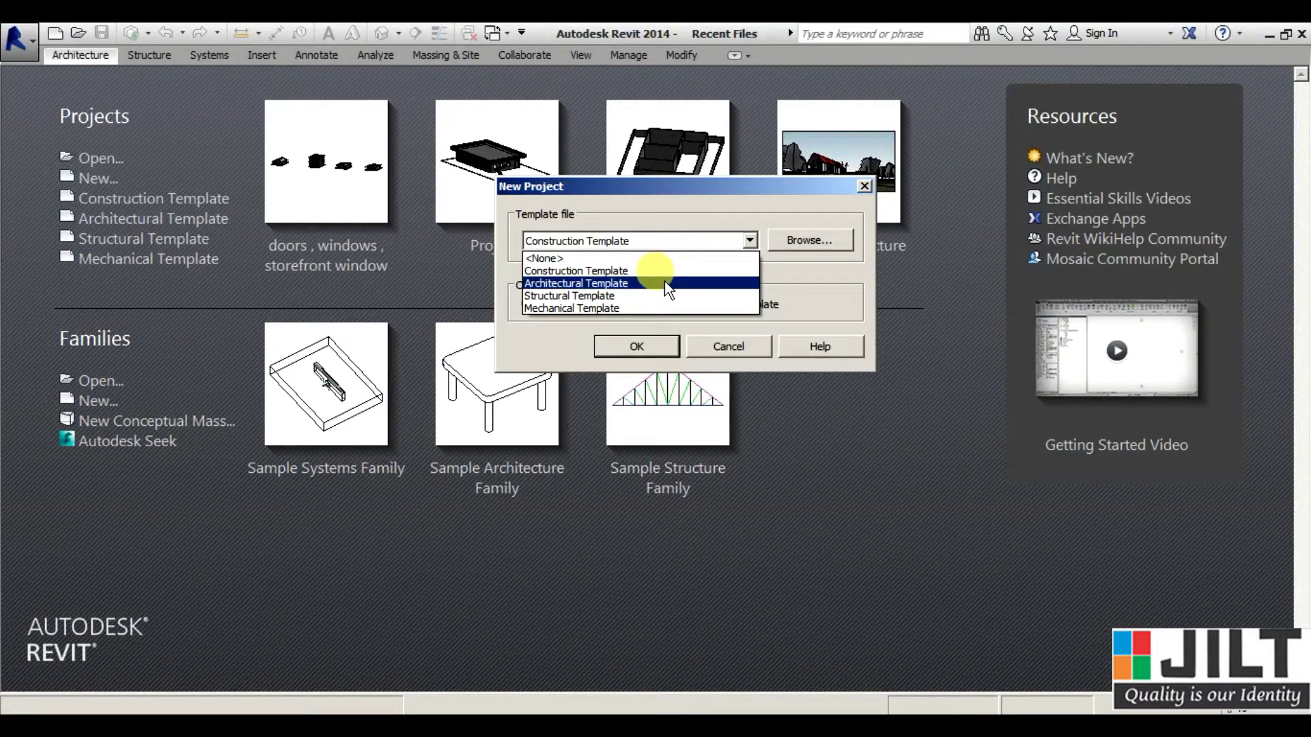
left_click(564, 284)
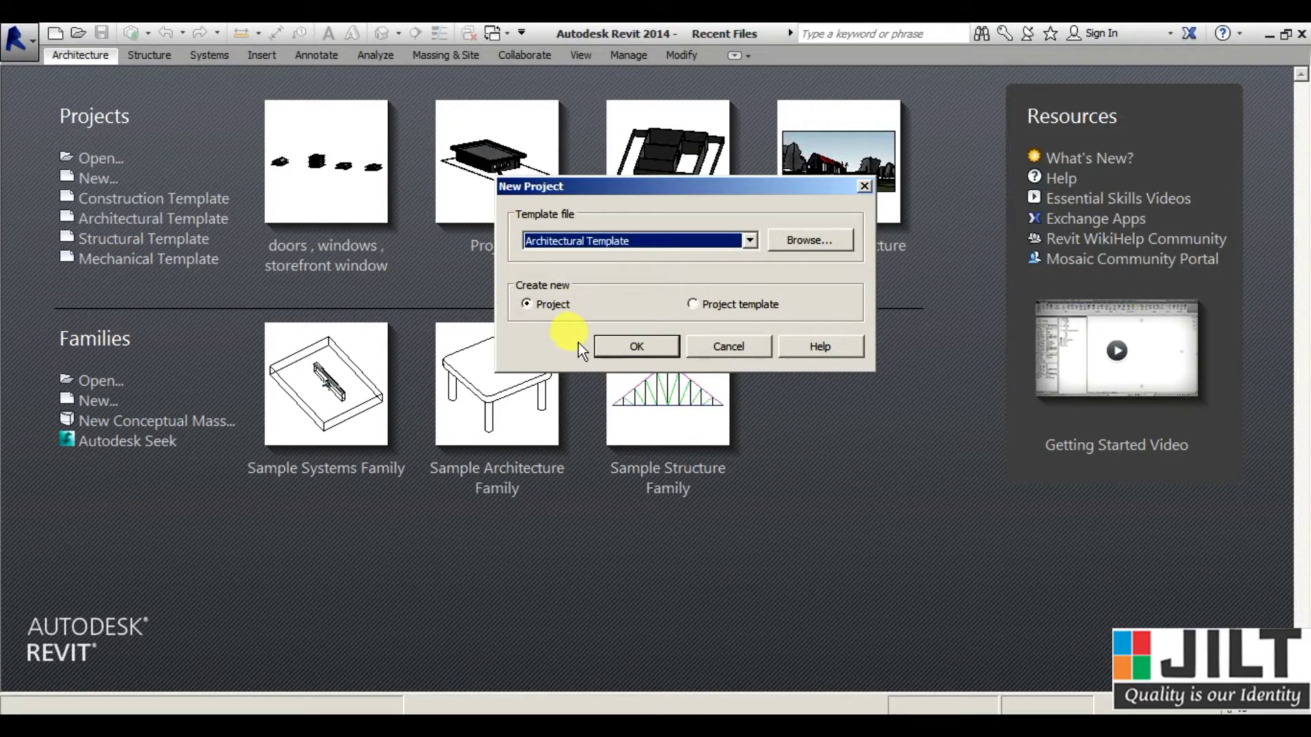
left_click(752, 351)
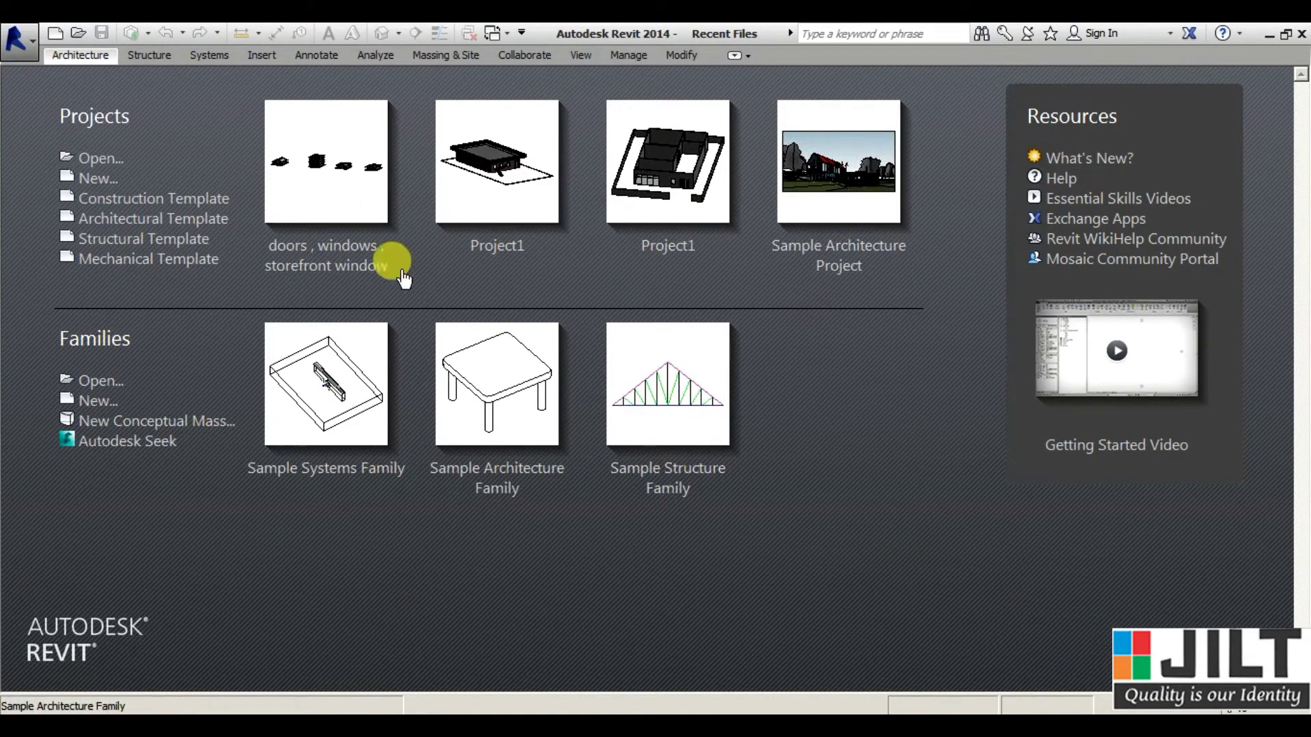
left_click_drag(49, 338, 125, 337)
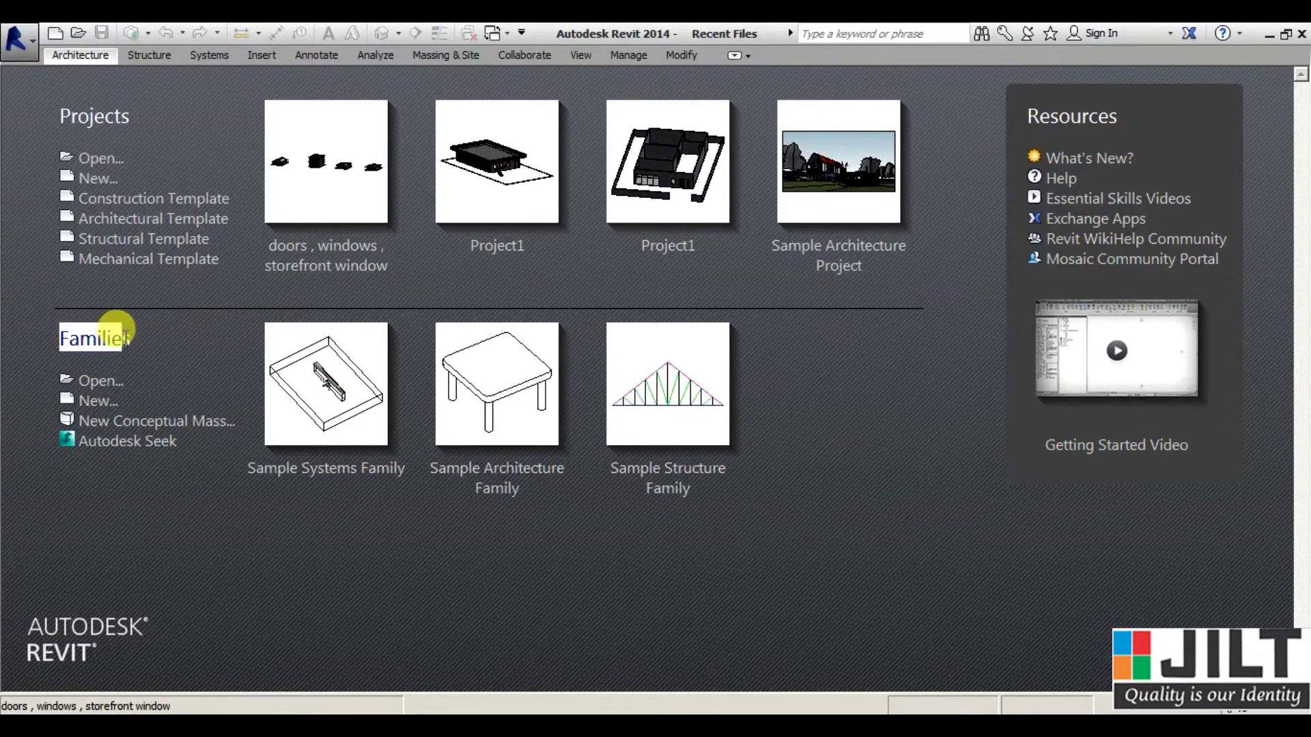
left_click(135, 366)
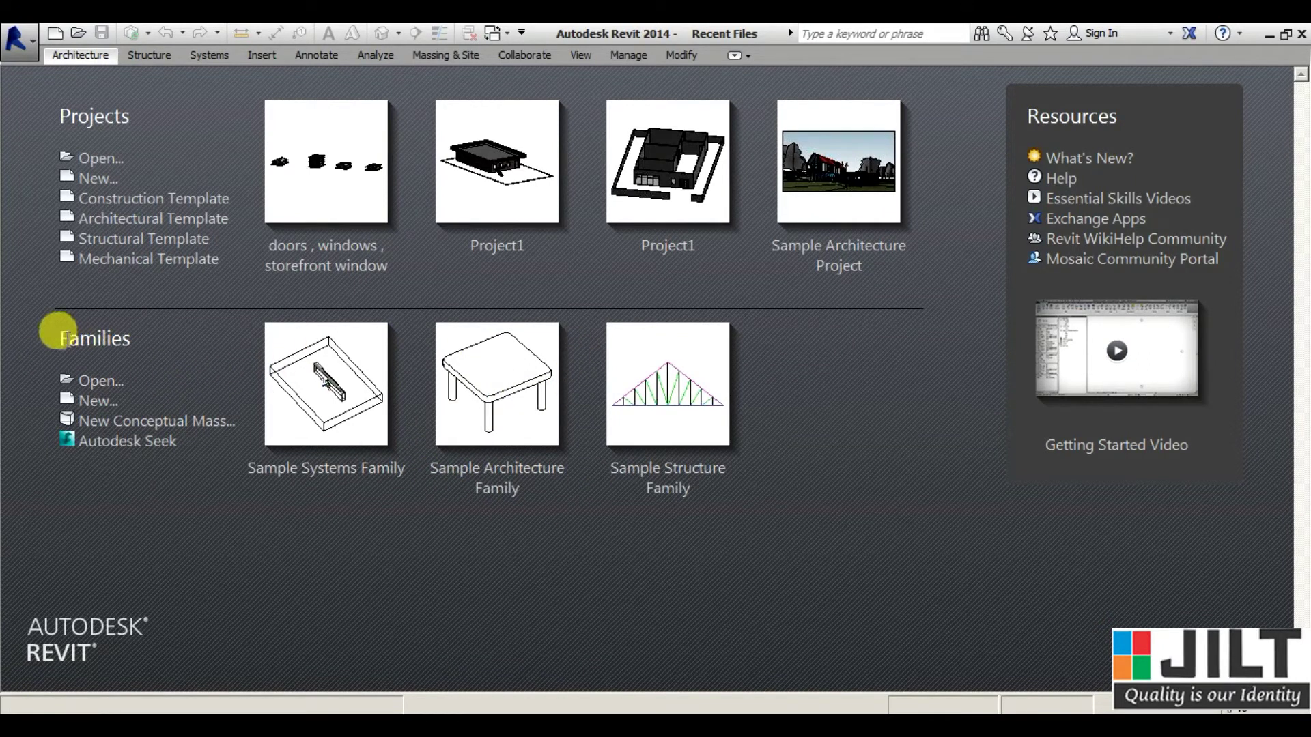
left_click_drag(53, 332, 125, 328)
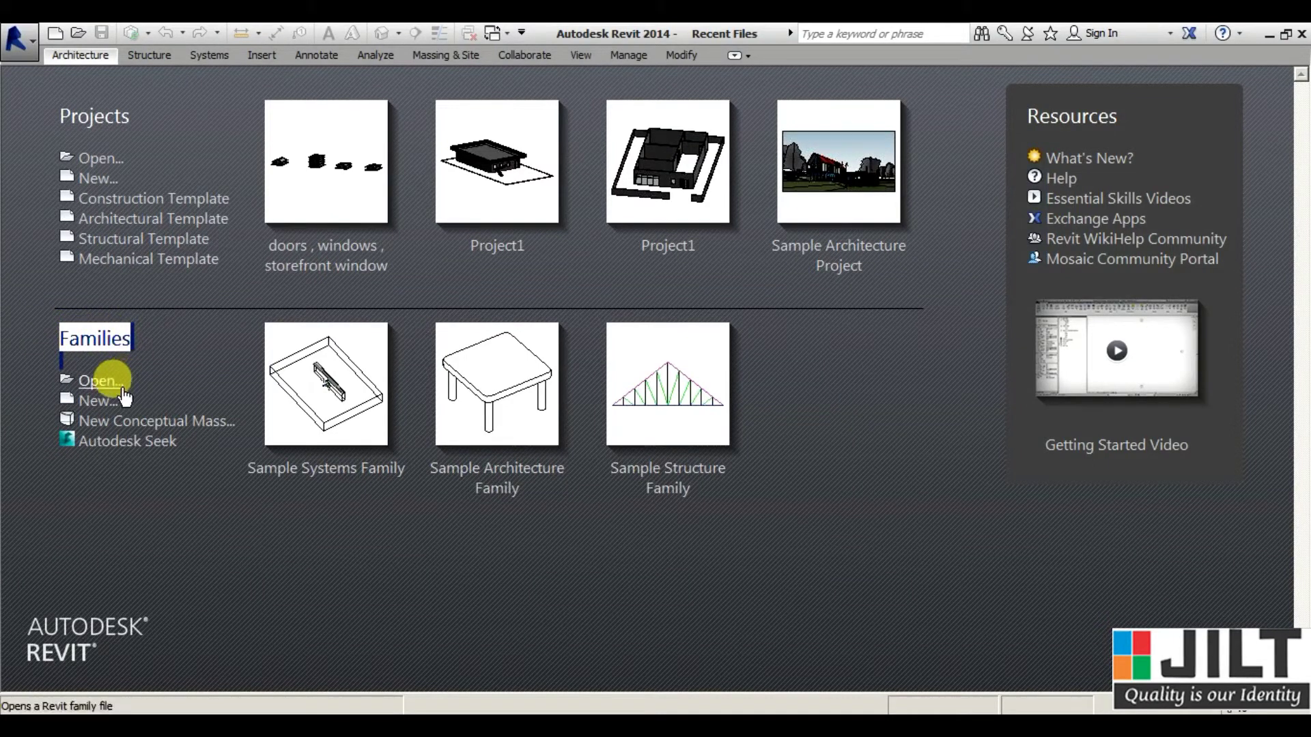
left_click(156, 358)
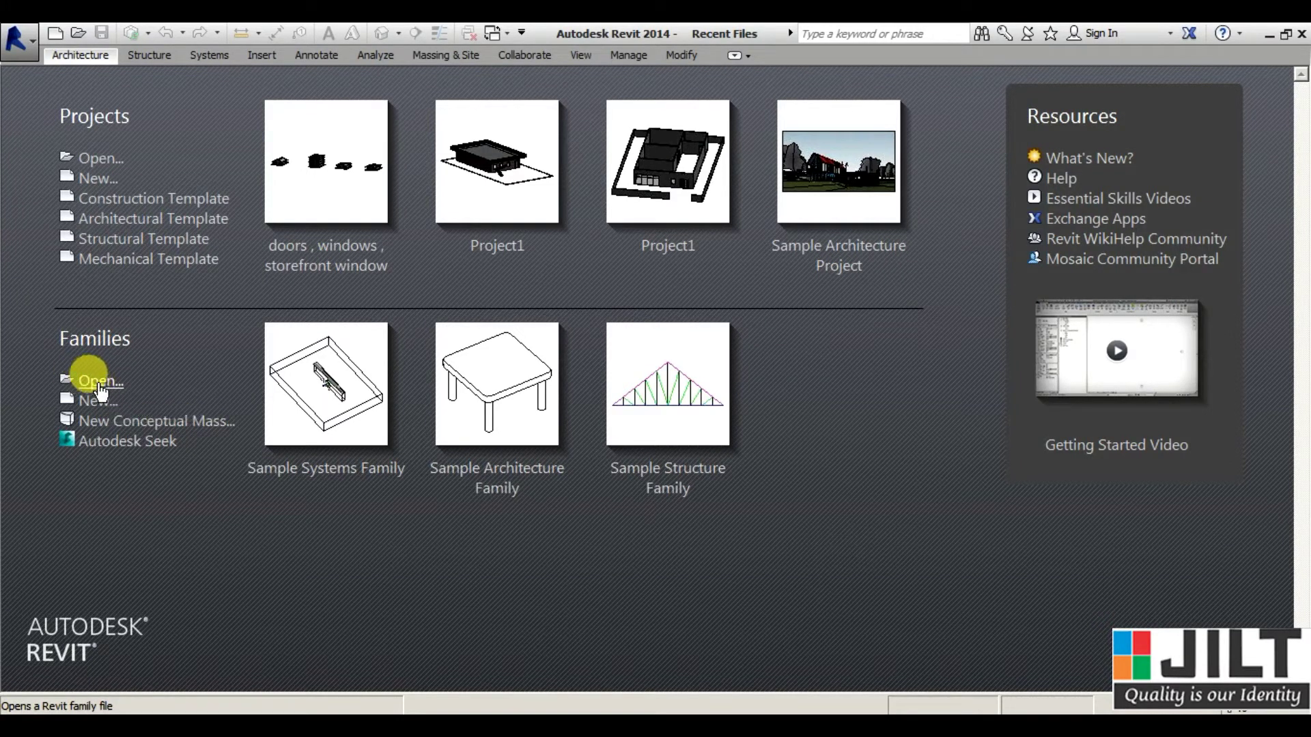
Step: Look through the US Imperial library of existing family files, and leave without opening one
left_click(99, 382)
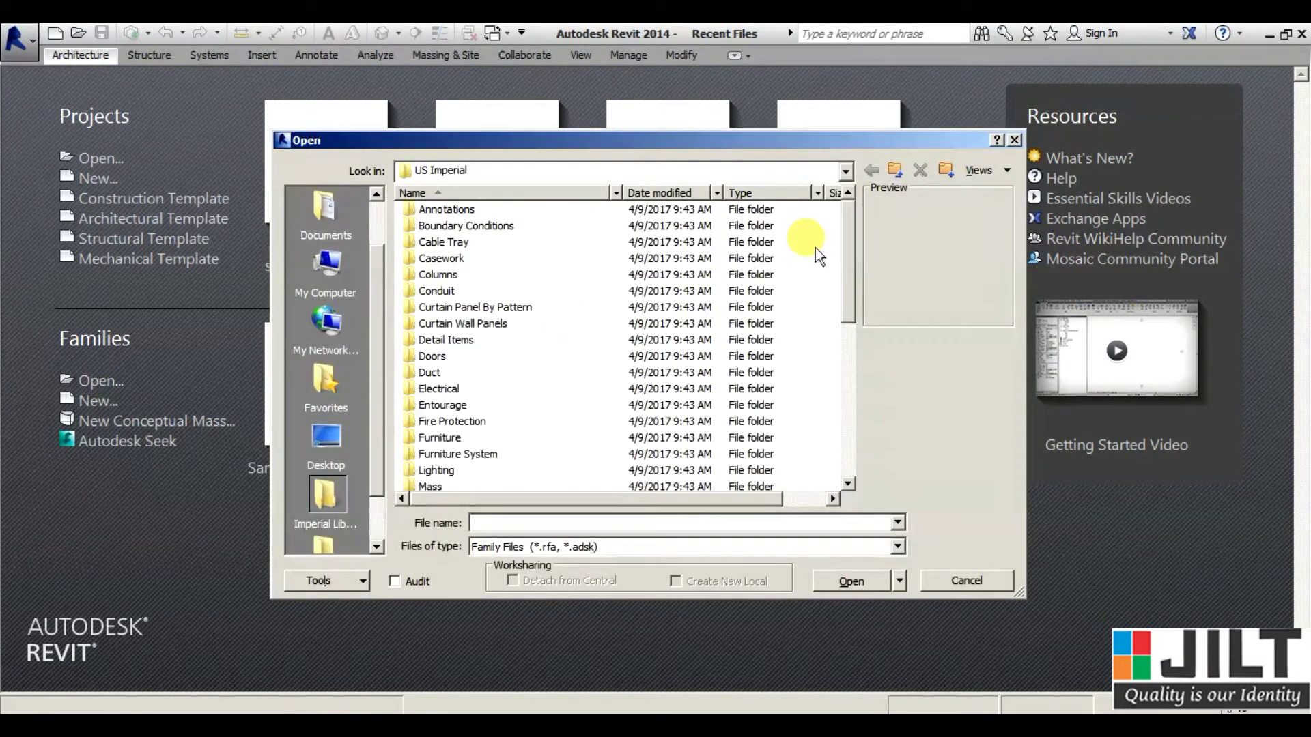
mouse_move(843, 235)
left_mouse_down()
mouse_move(851, 404)
mouse_move(838, 223)
left_mouse_up()
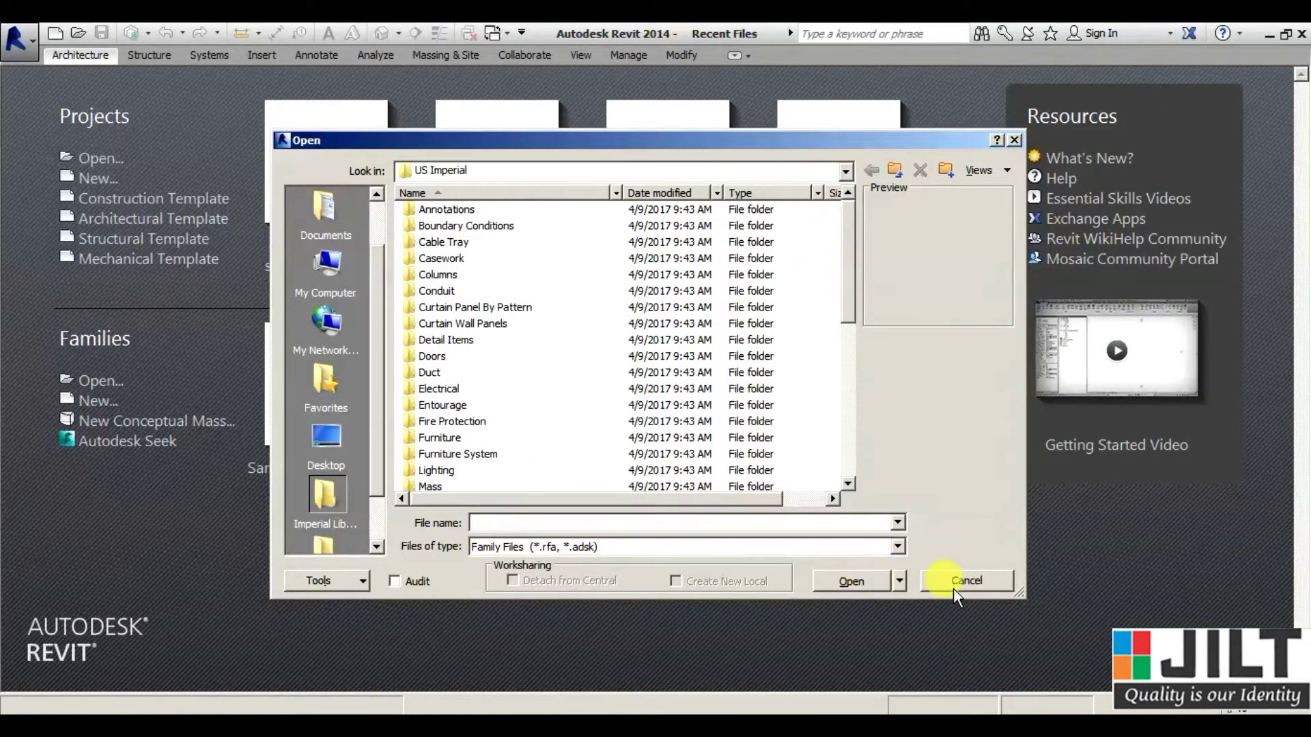
left_click(977, 583)
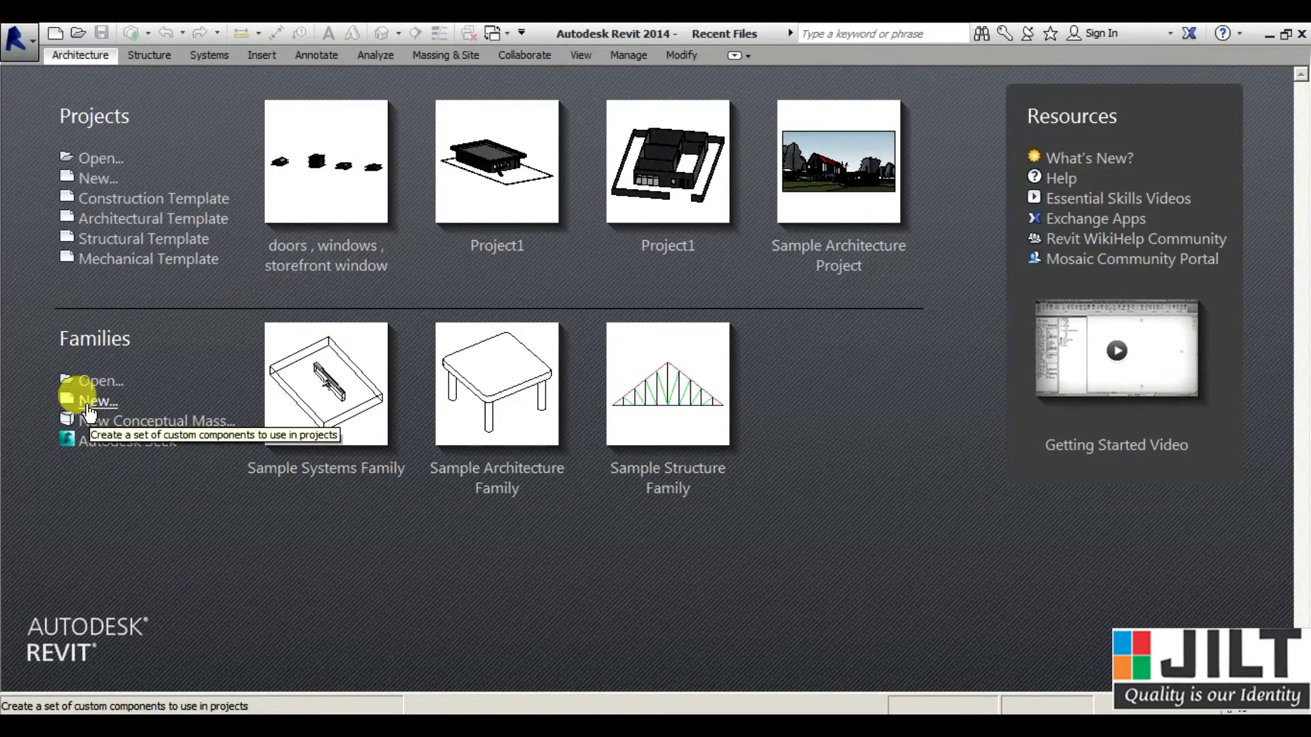
Step: Examine the templates available for a new family, previewing Door - Curtain Wall and Window, without creating one
left_click(88, 405)
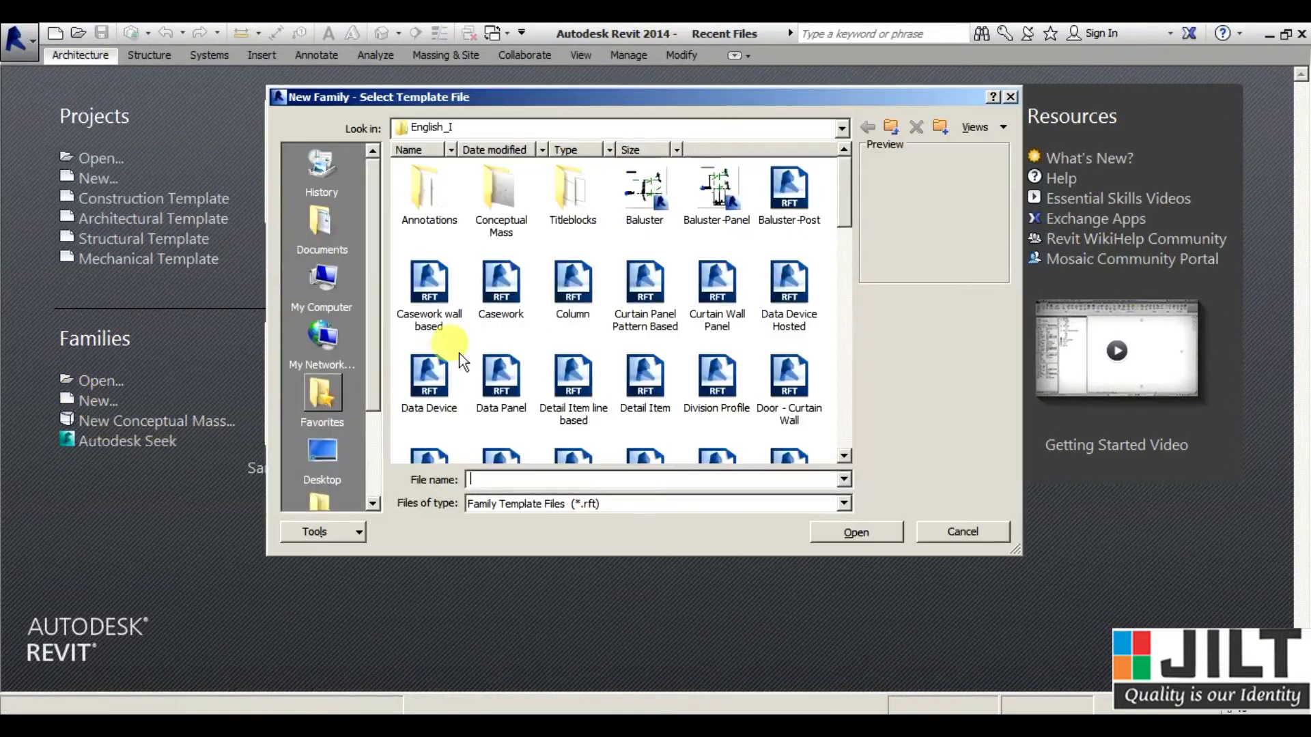
left_click_drag(845, 188, 867, 428)
left_click(790, 274)
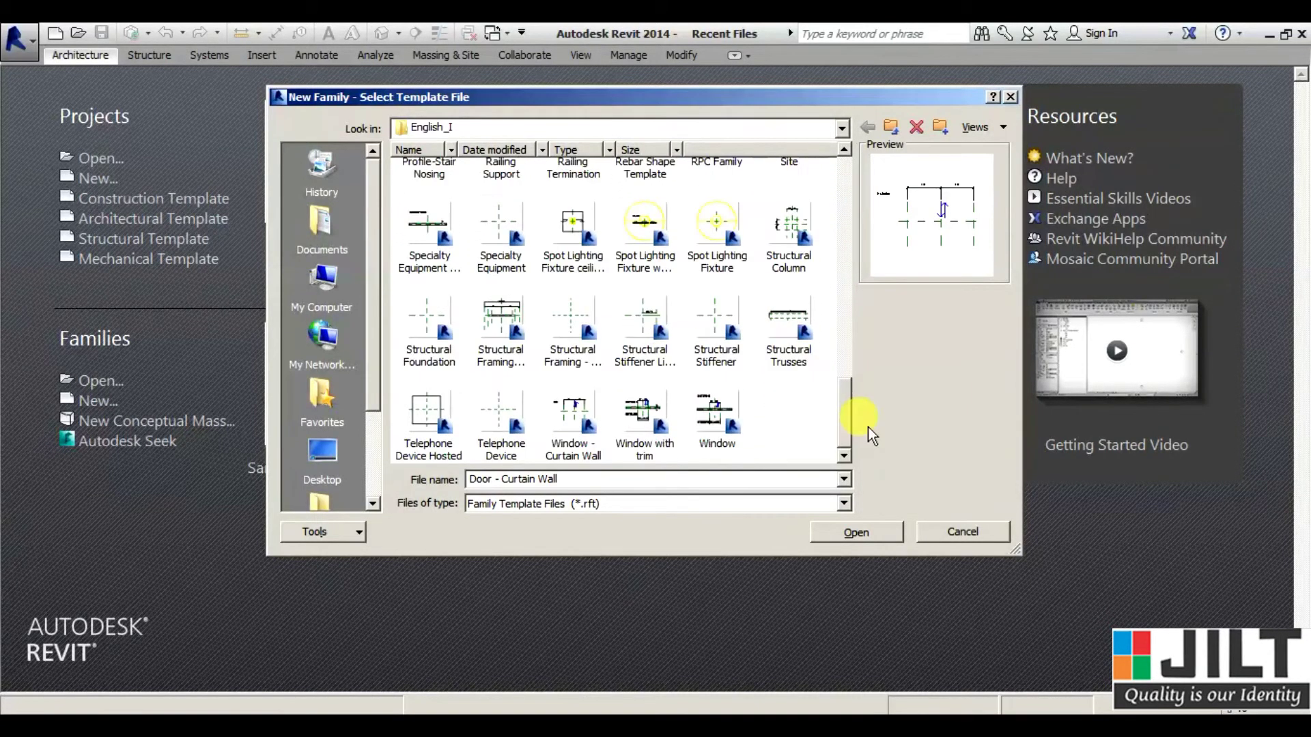
left_click(716, 414)
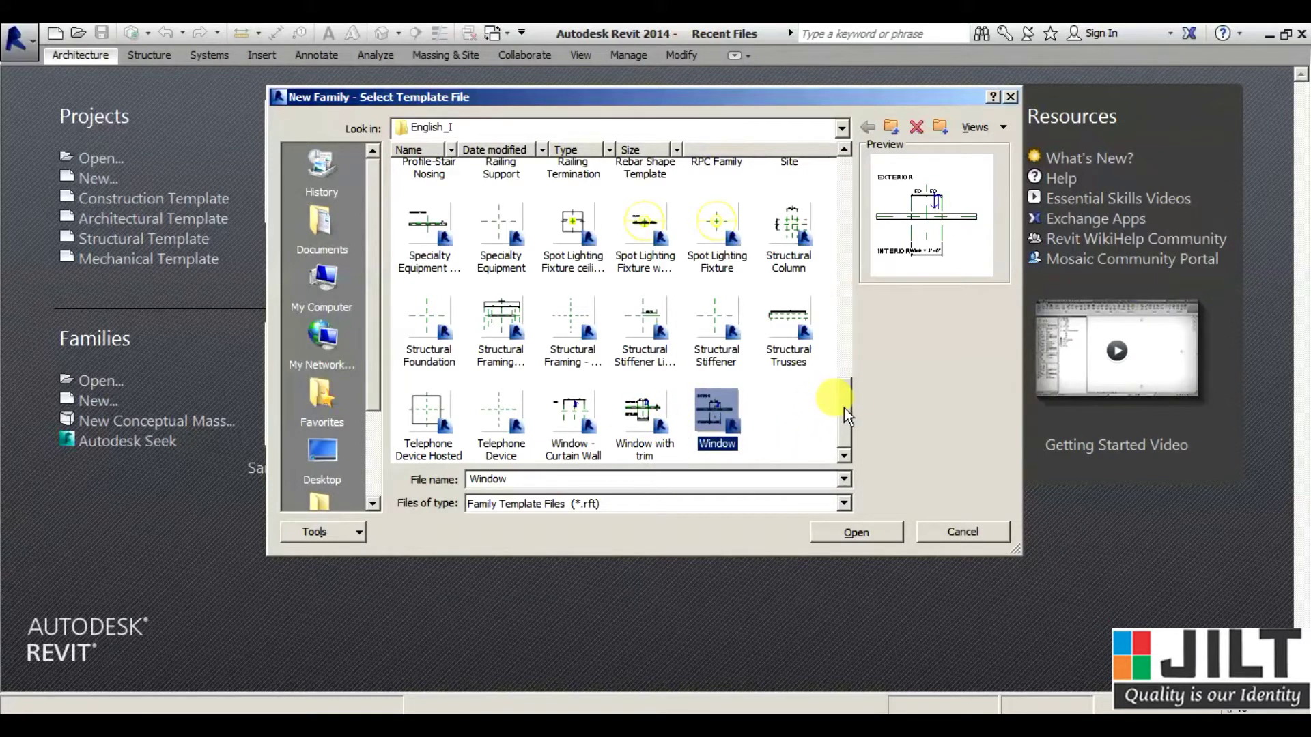
left_click_drag(843, 407, 849, 388)
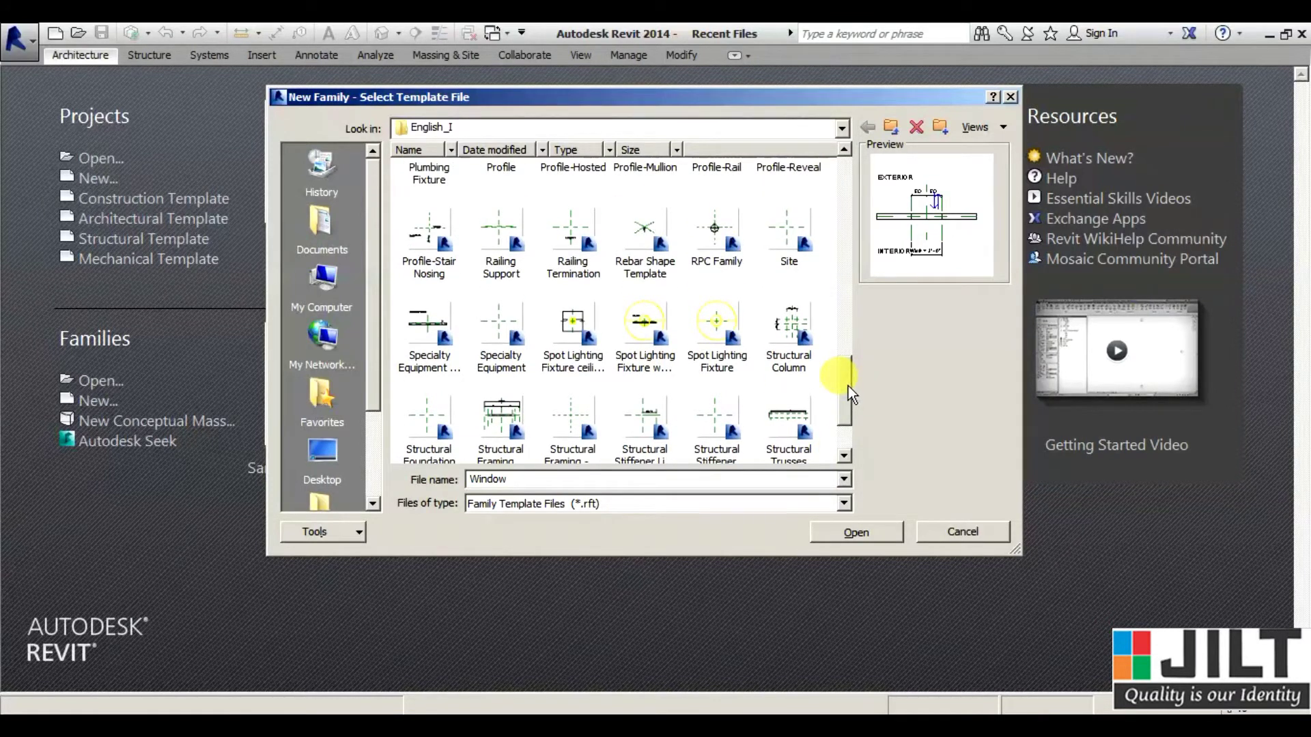
mouse_move(849, 386)
left_mouse_down()
mouse_move(861, 281)
mouse_move(844, 190)
left_mouse_up()
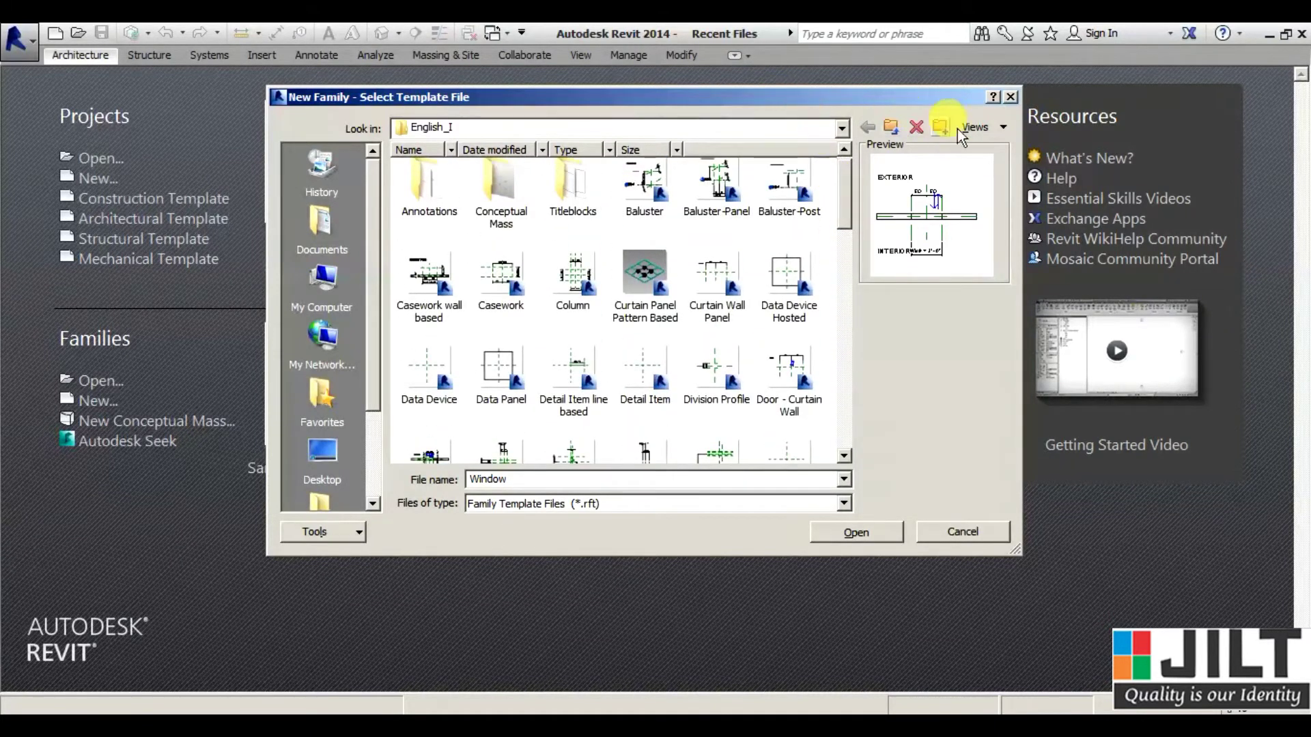
left_click(963, 531)
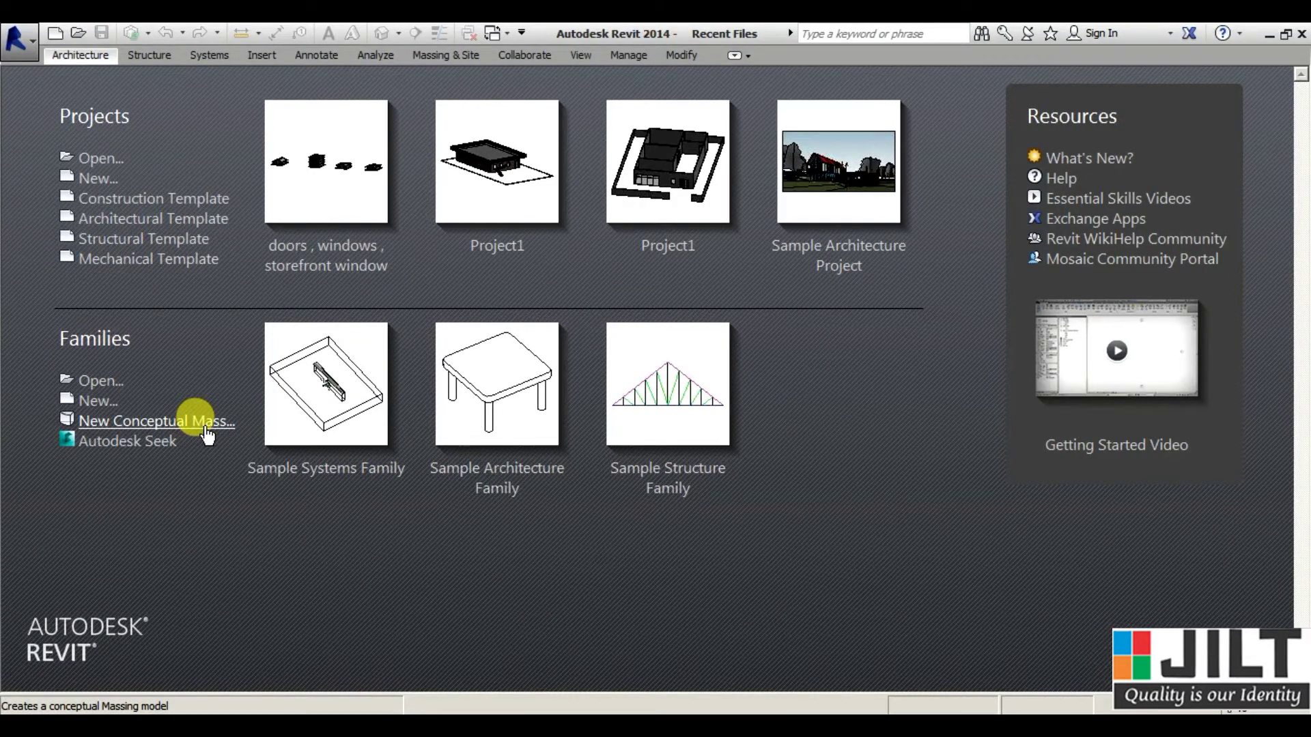
left_click(93, 443)
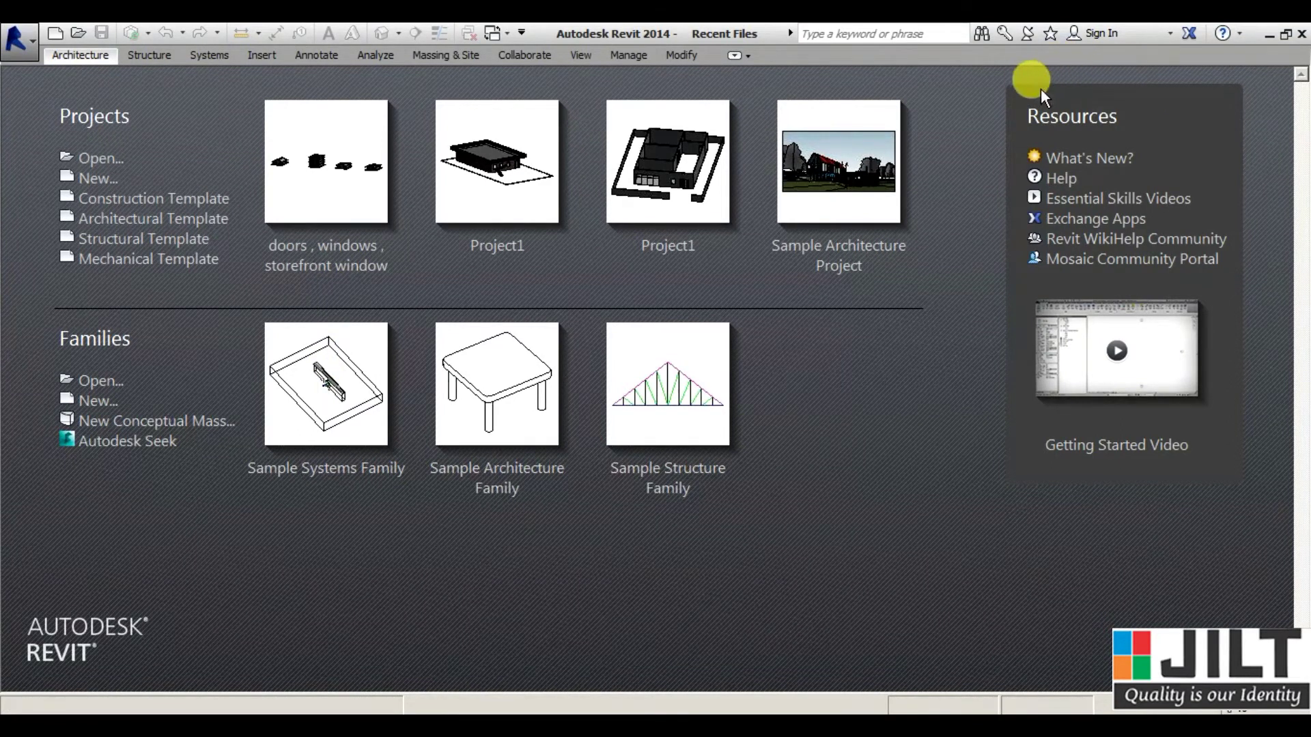
left_click_drag(1038, 116, 1098, 116)
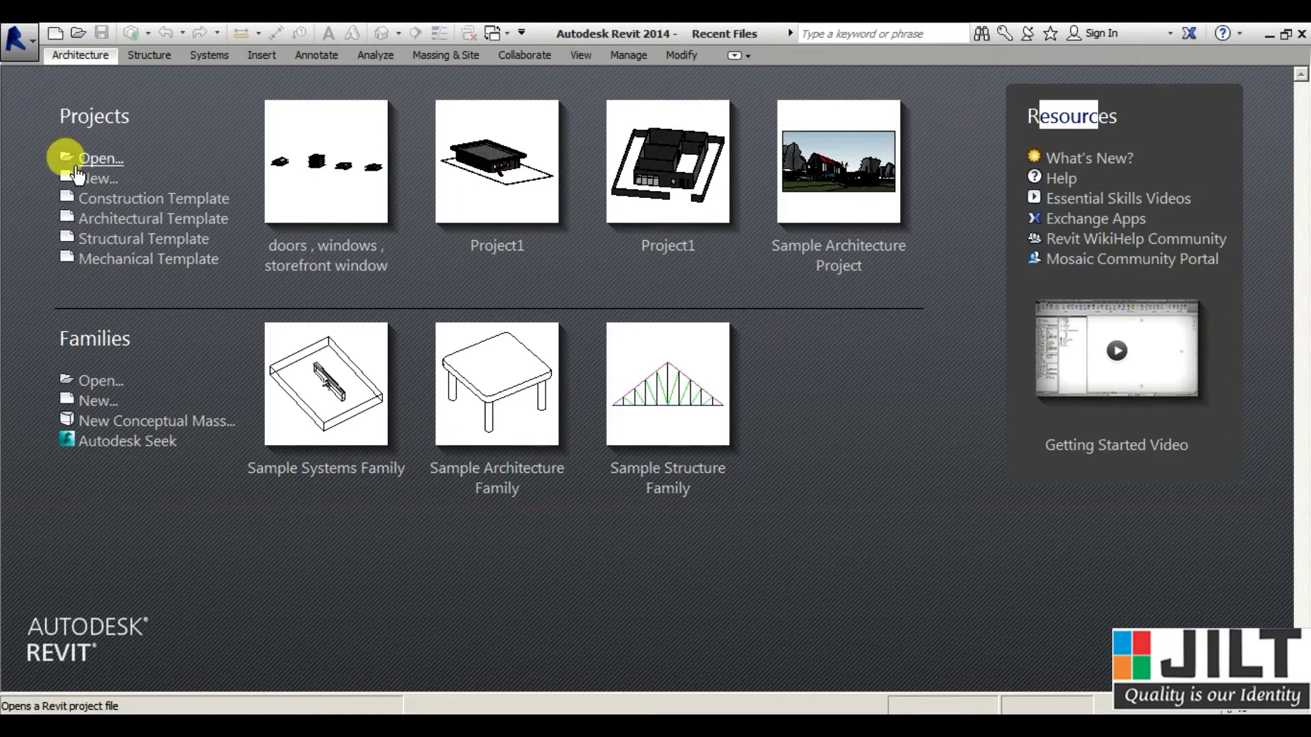
Step: Create a new project from the Architectural Template
left_click(138, 218)
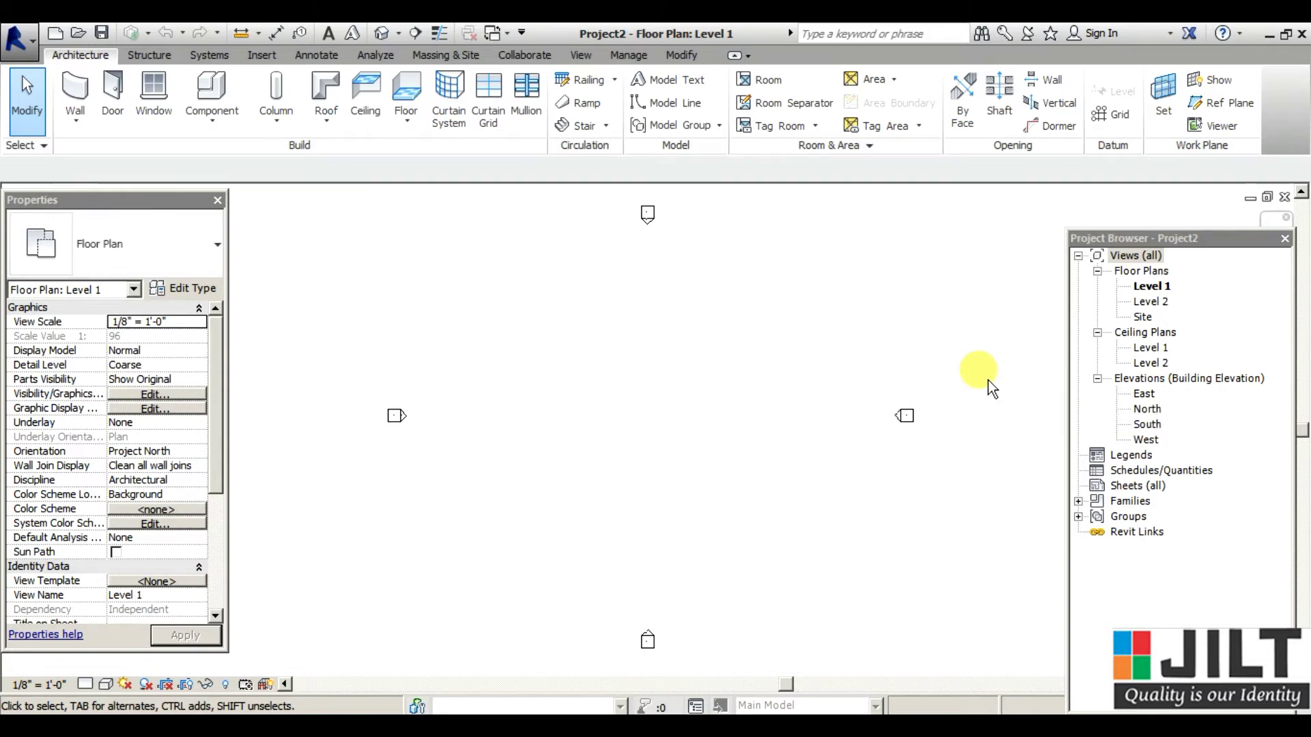
Step: View the application's lists of recent documents and currently open documents
left_click(19, 40)
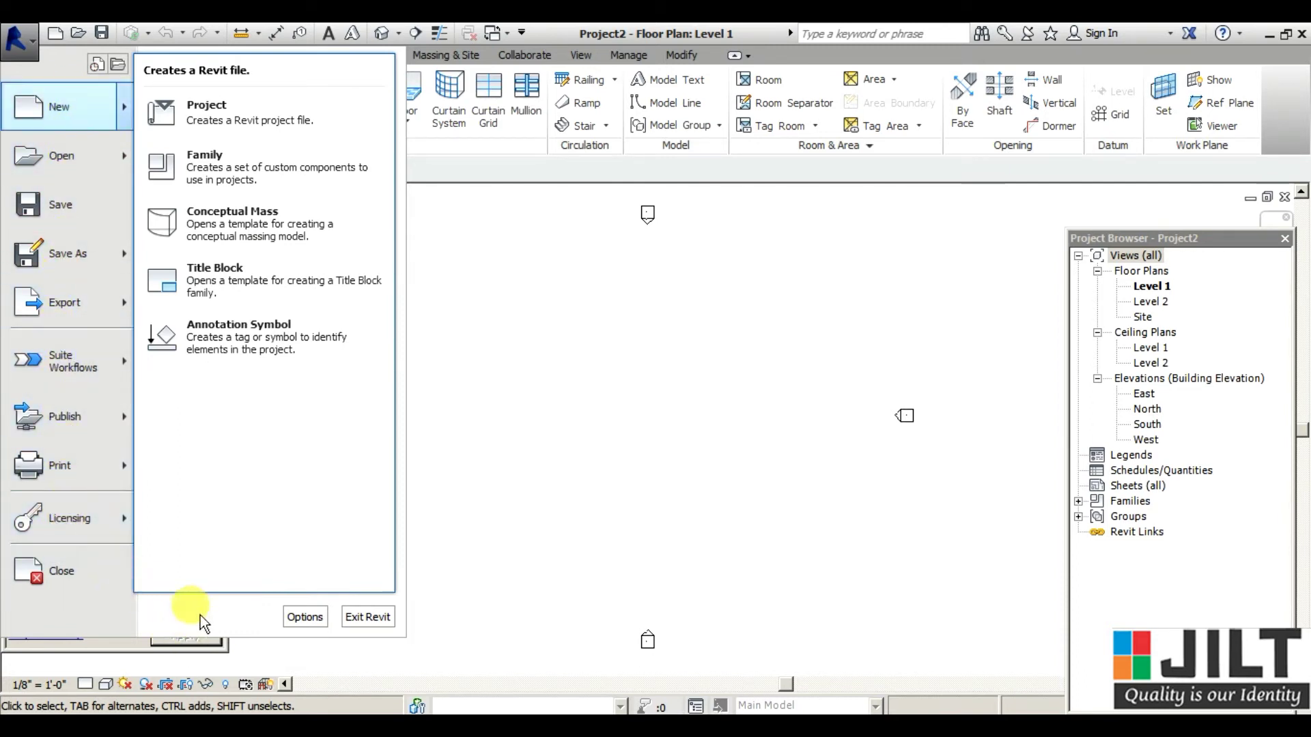
left_click(97, 64)
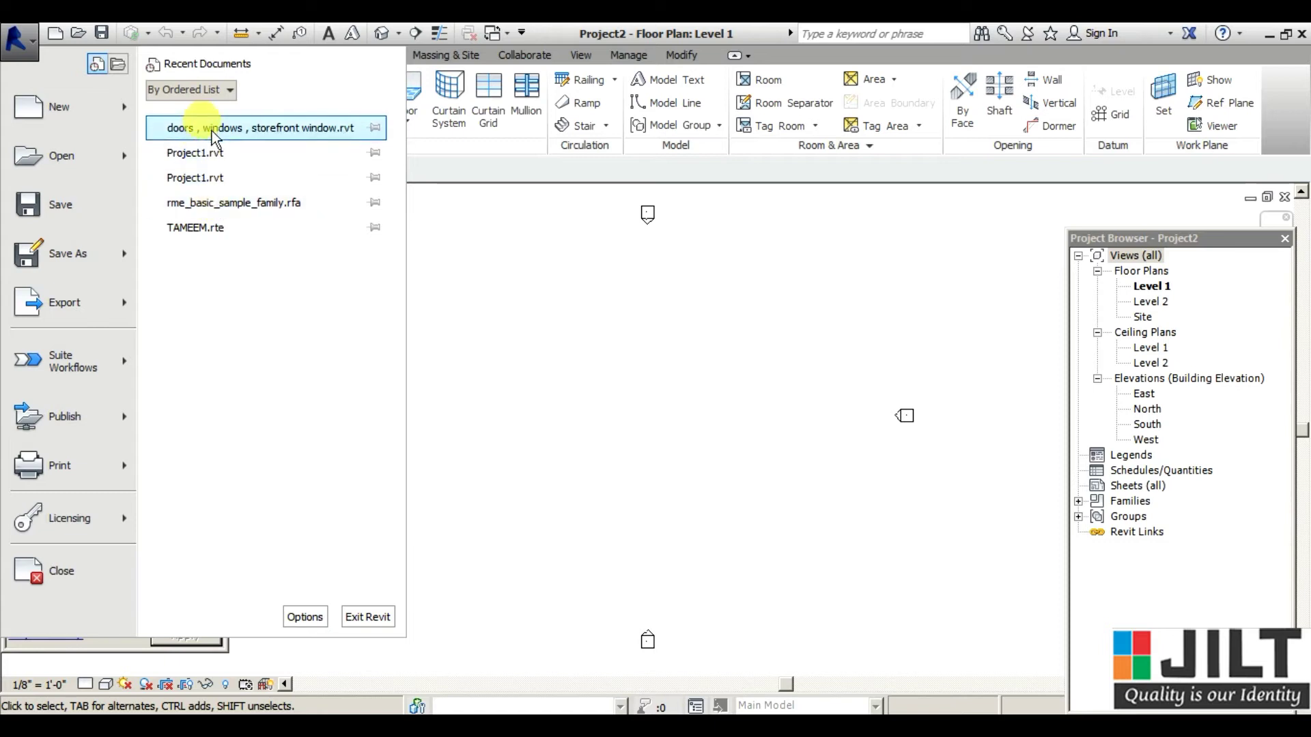
left_click(119, 65)
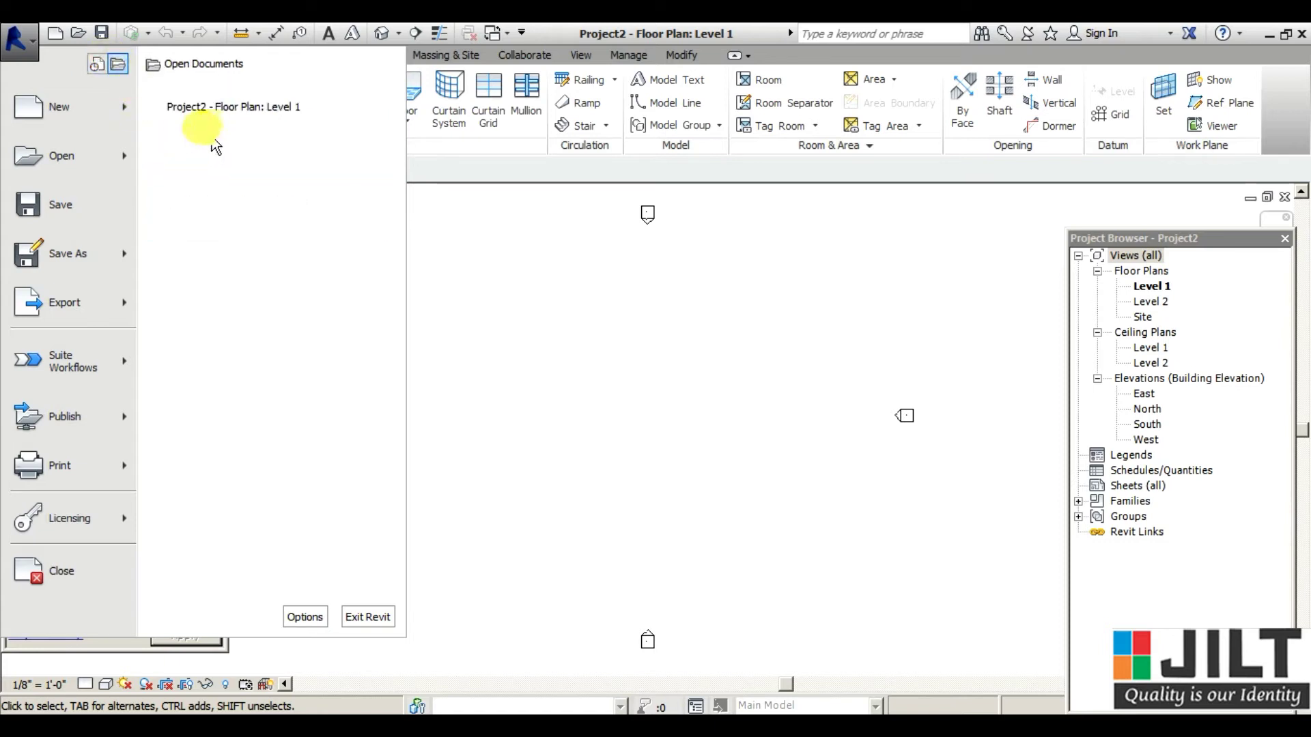
Step: Review every category of the program options from General to Macros, leave them unchanged, and view the application menu's exit command
left_click(304, 618)
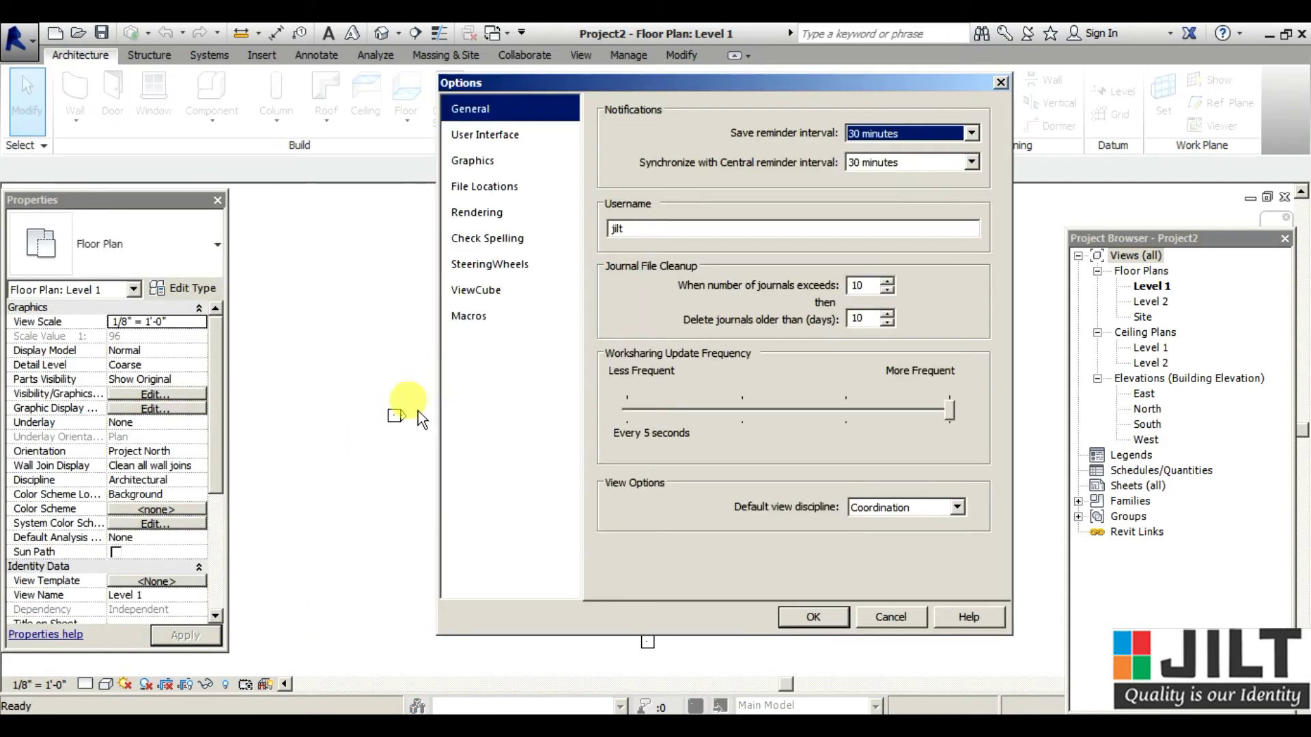
left_click(490, 134)
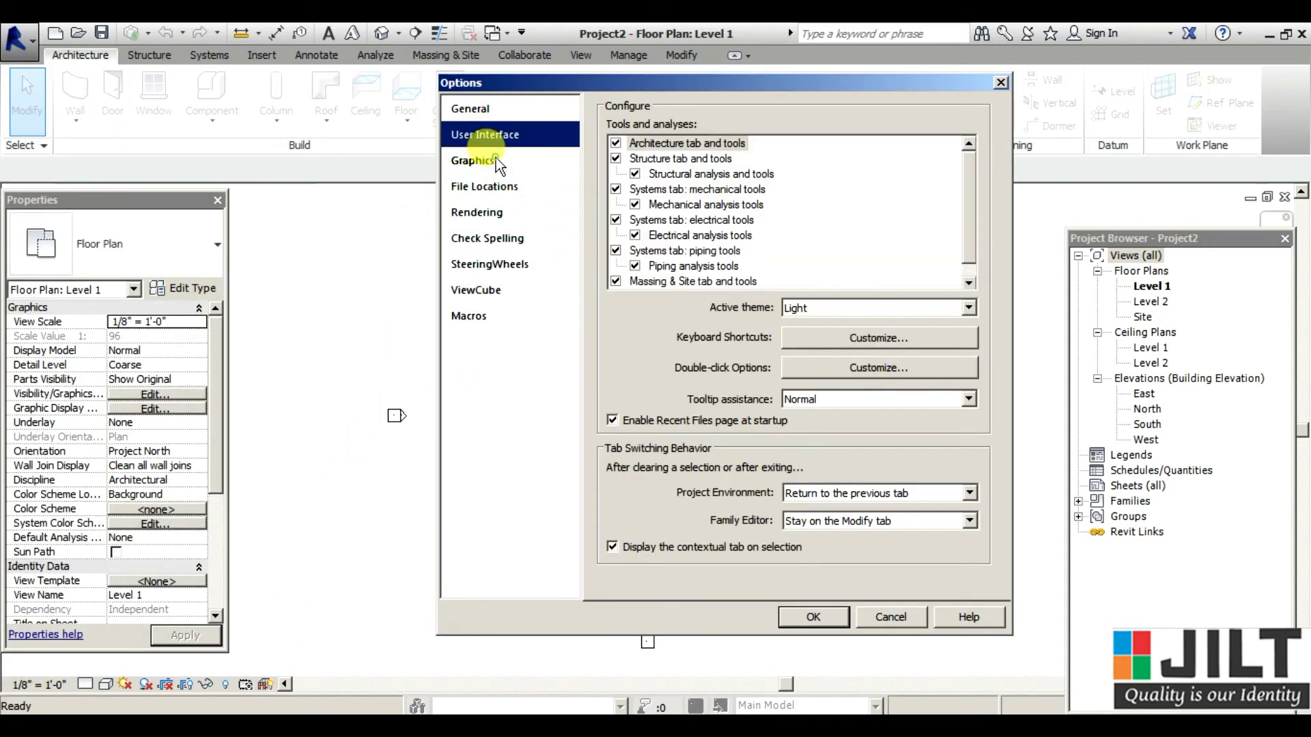
left_click(496, 159)
left_click(493, 186)
left_click(491, 212)
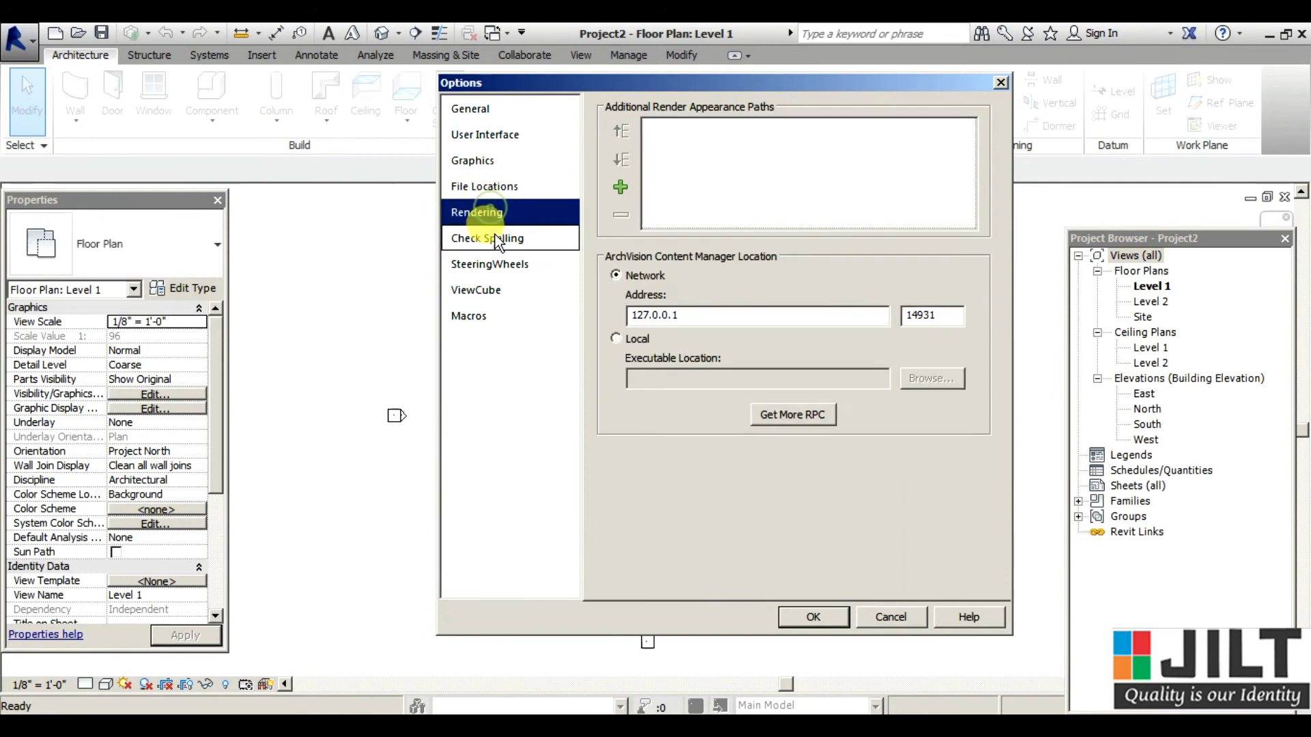
left_click(493, 238)
left_click(496, 266)
left_click(497, 291)
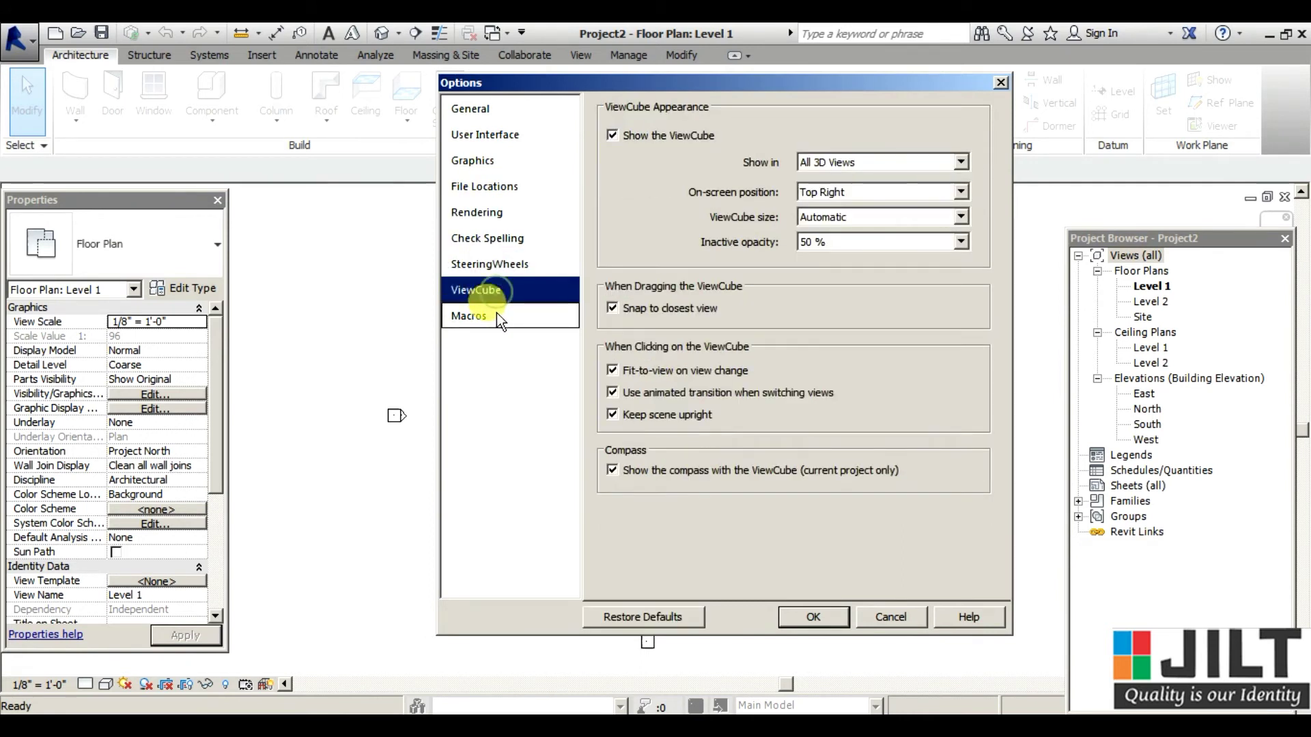
left_click(497, 314)
left_click(915, 616)
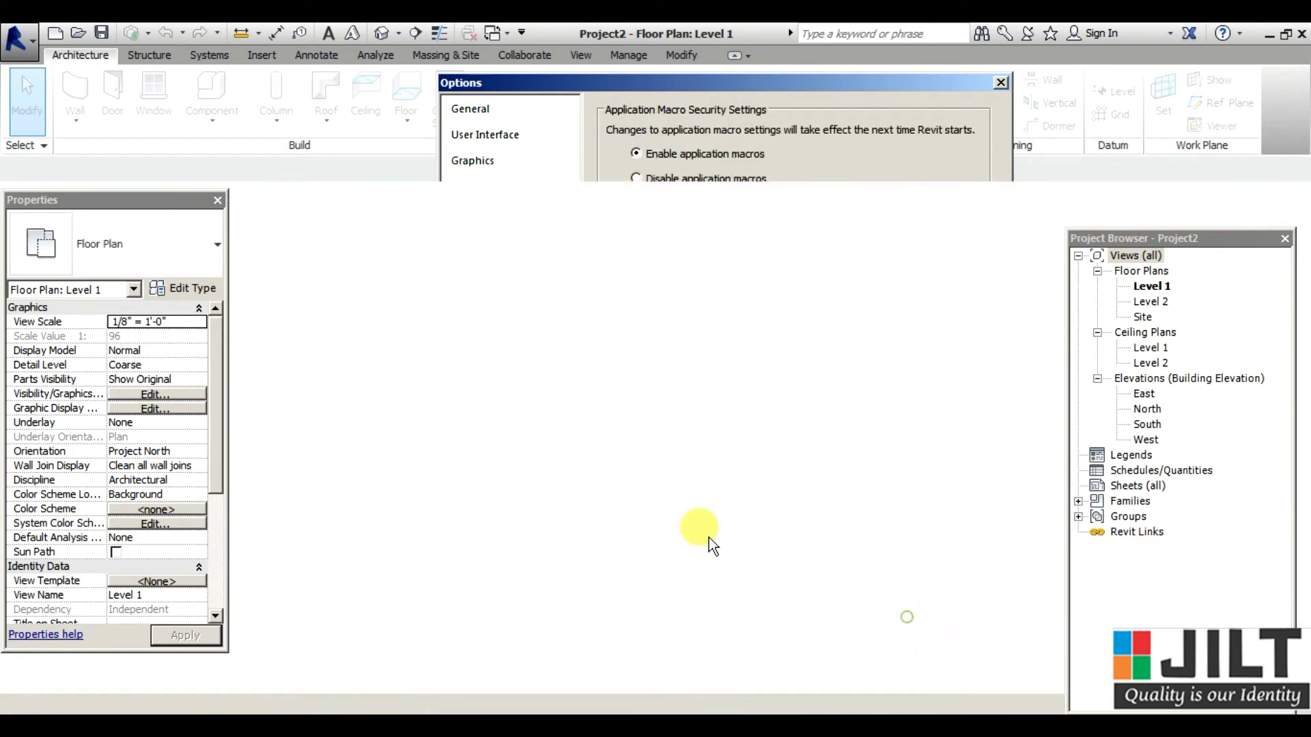
left_click(26, 55)
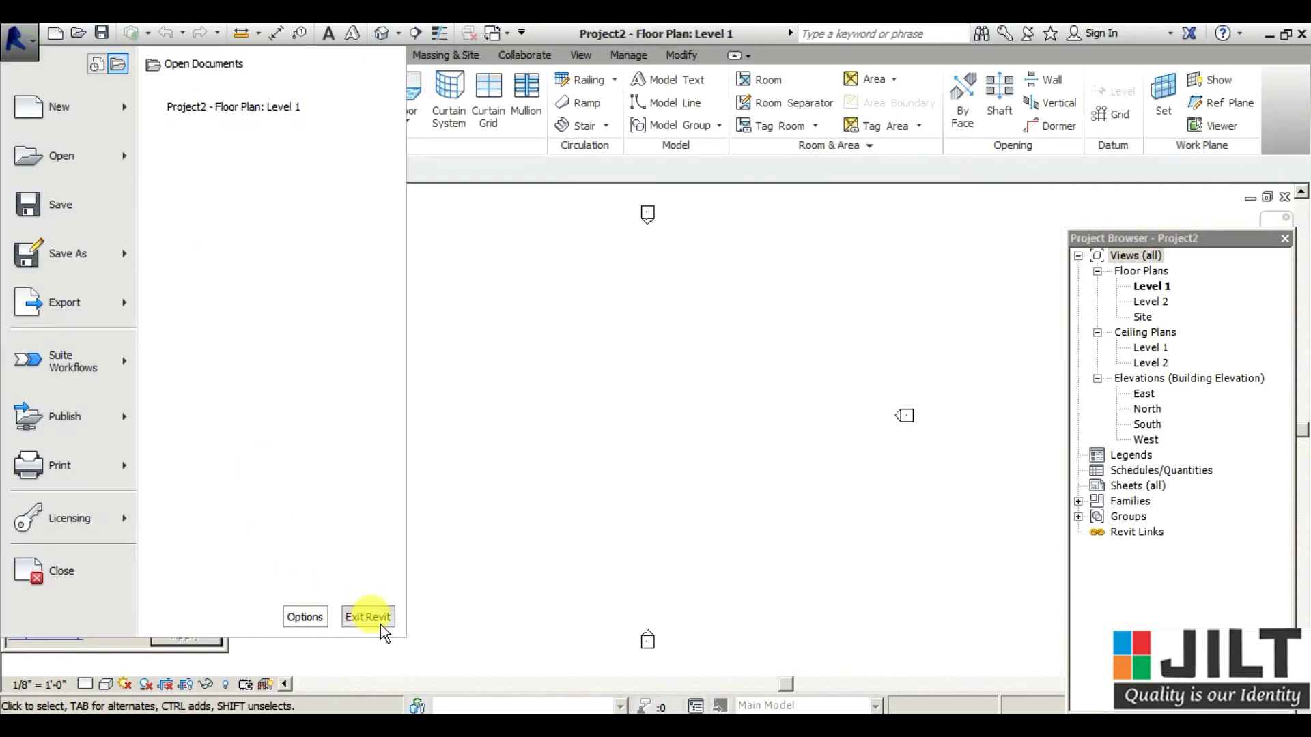
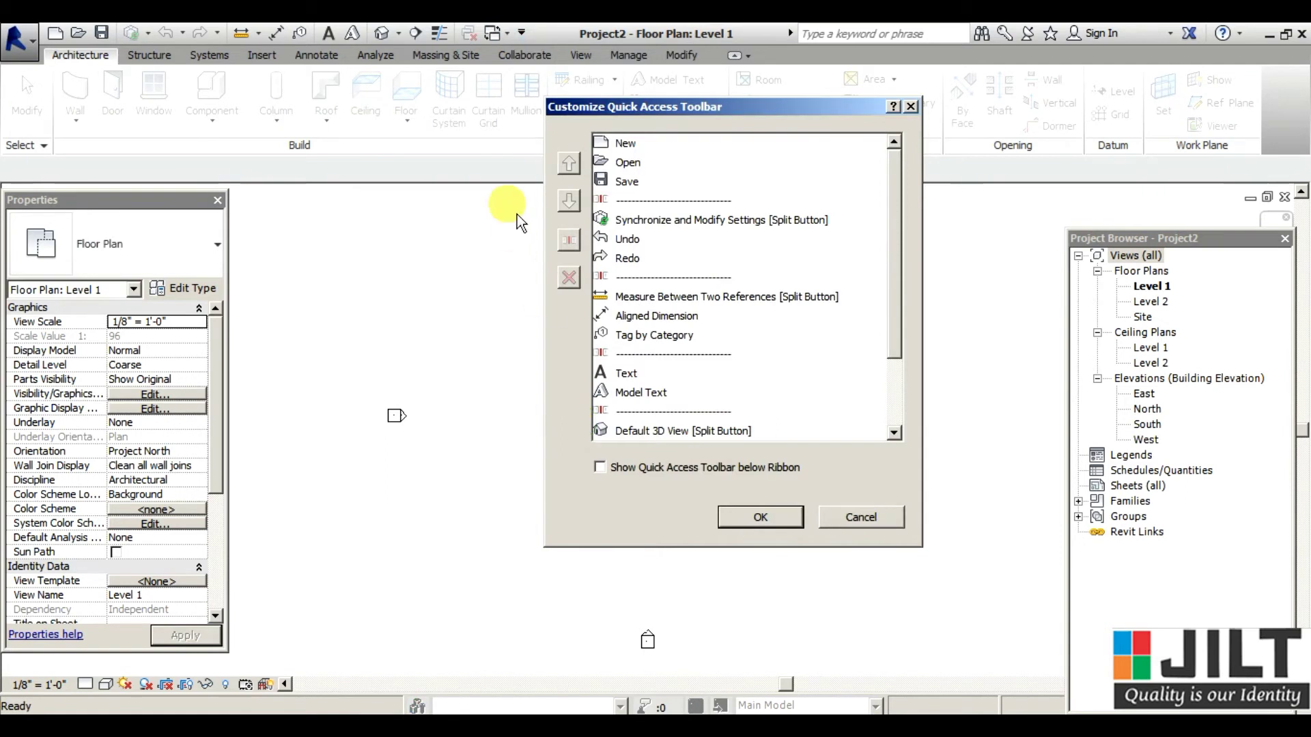
Step: Examine the tools and separators listed for the Quick Access Toolbar, including Default 3D View and Thin Lines
left_click_drag(639, 104, 603, 78)
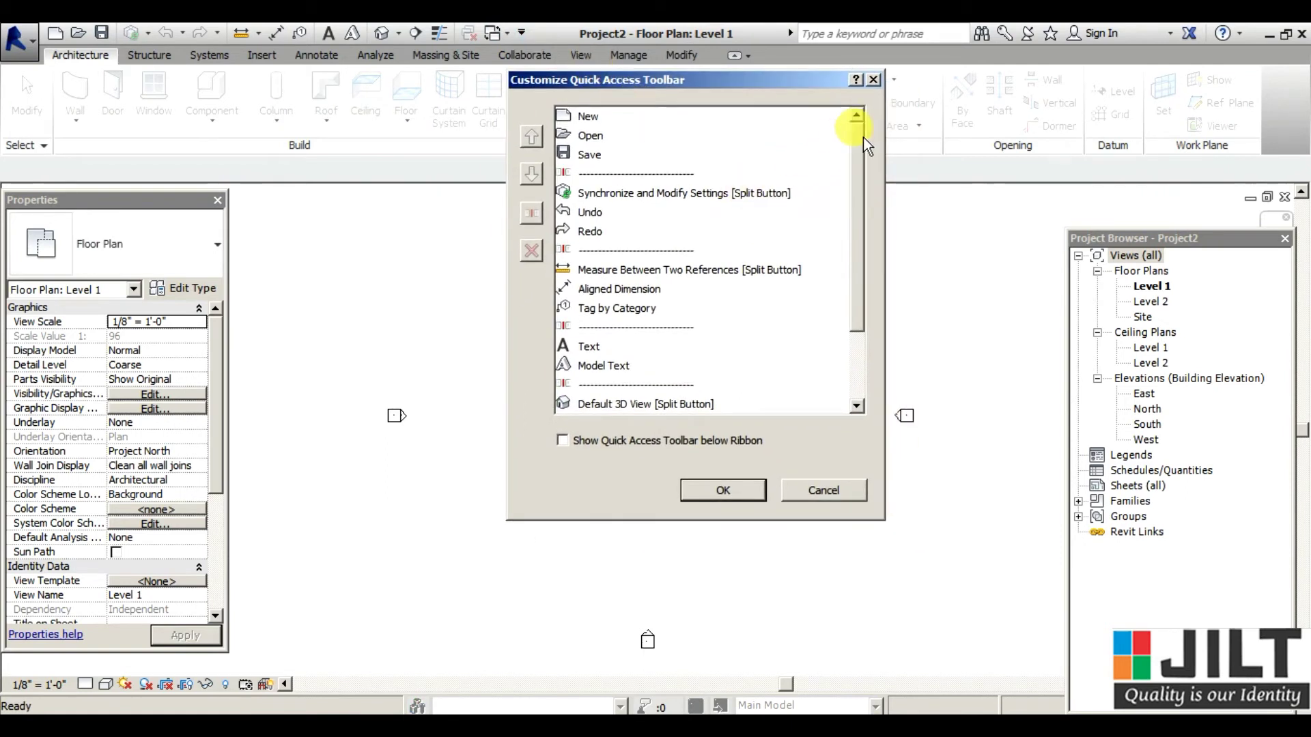
left_click_drag(863, 138, 866, 208)
left_click(581, 309)
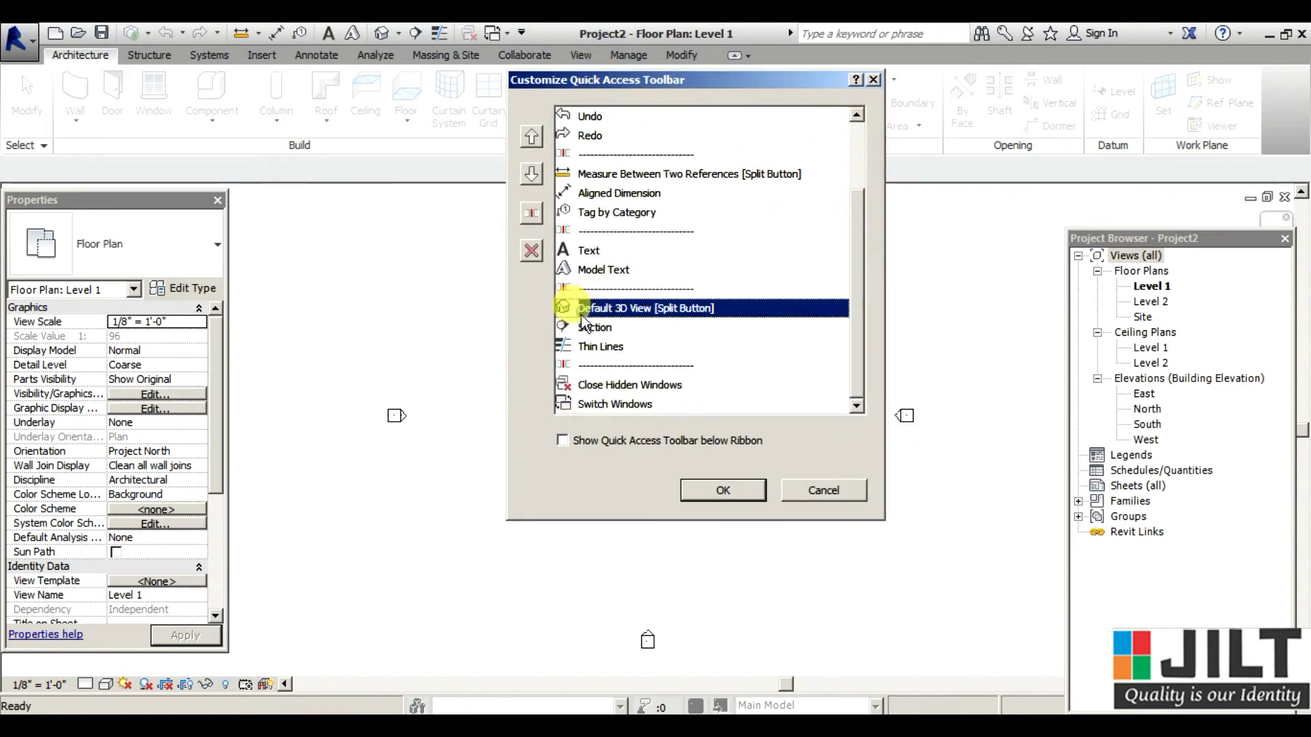
left_click(588, 346)
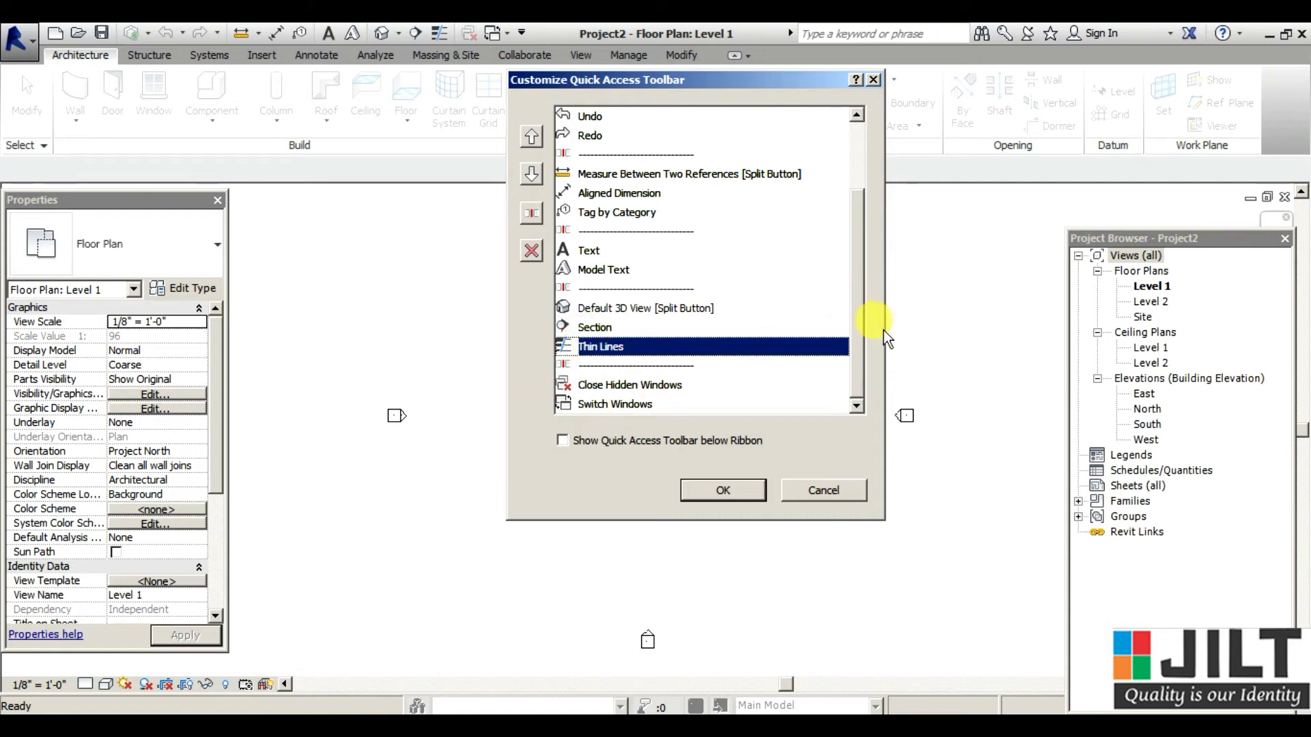
left_click(583, 367)
left_click(604, 289)
left_click(594, 231)
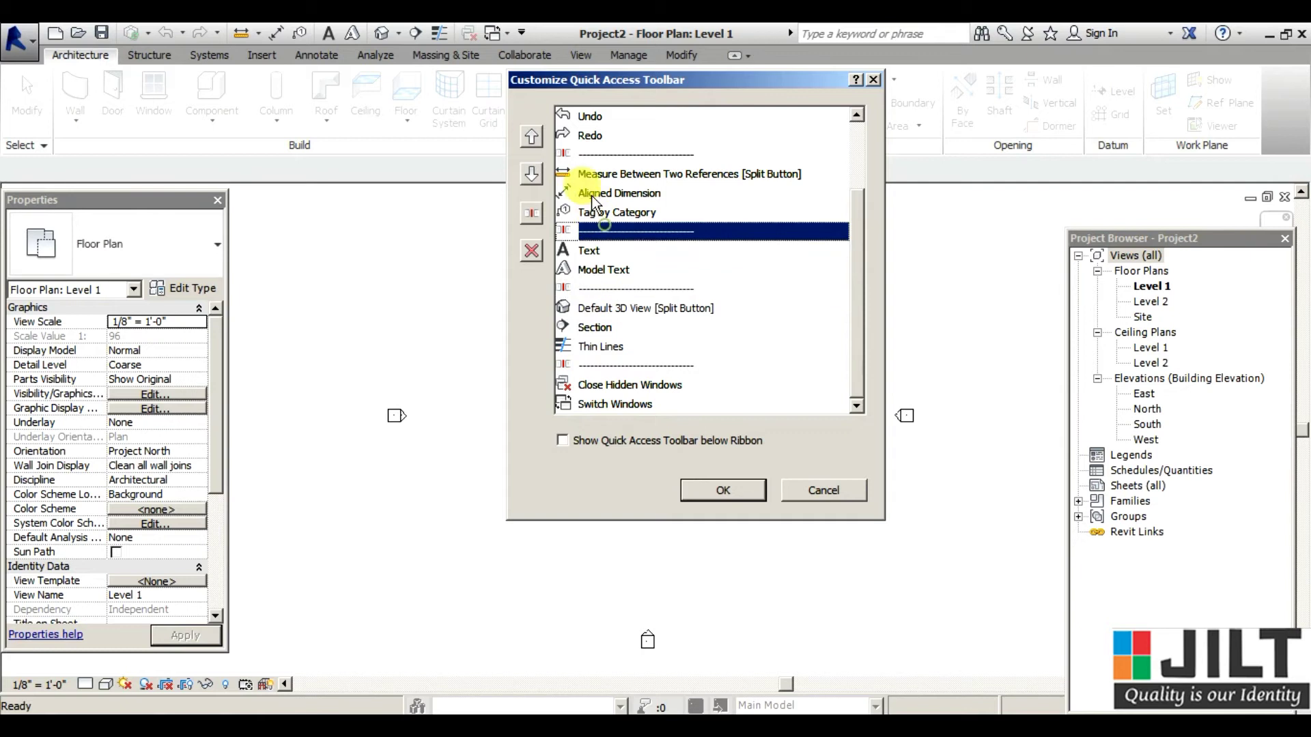
left_click(588, 154)
left_click(598, 232)
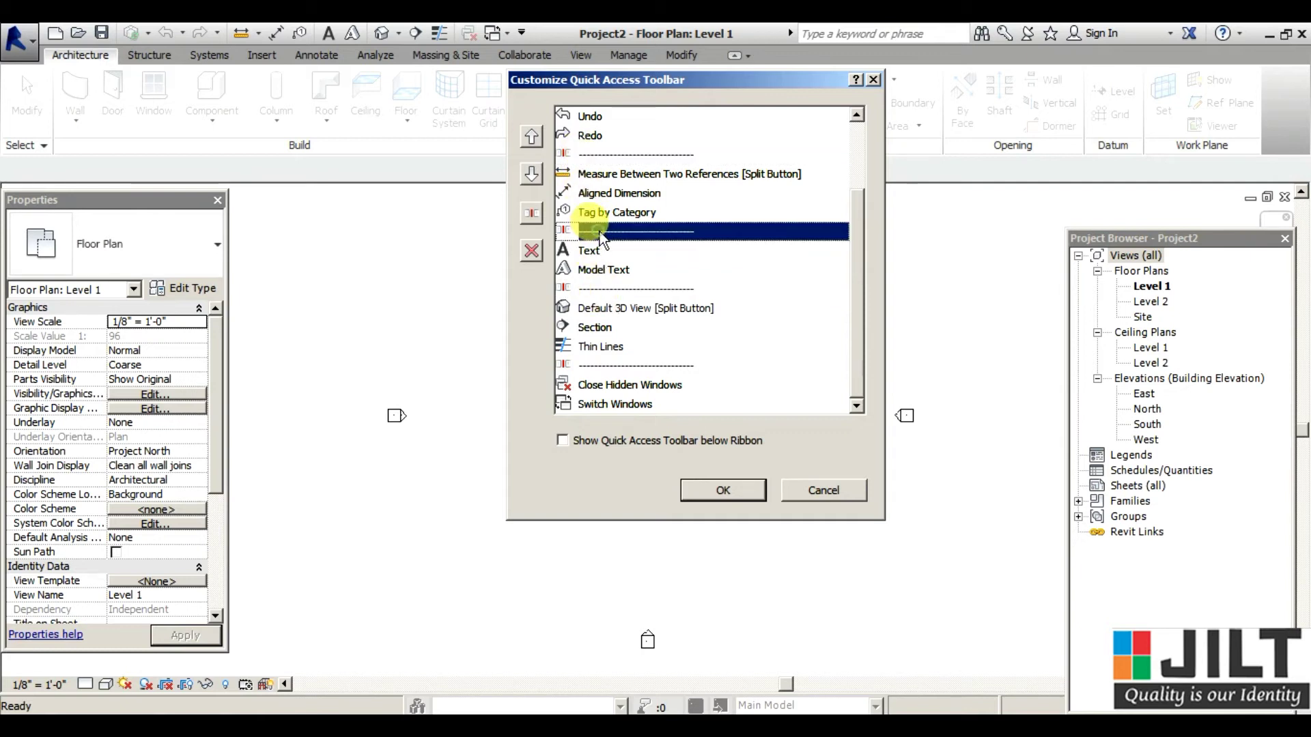
Step: Move the separator between Model Text and Default 3D View up one place and back down
left_click(609, 288)
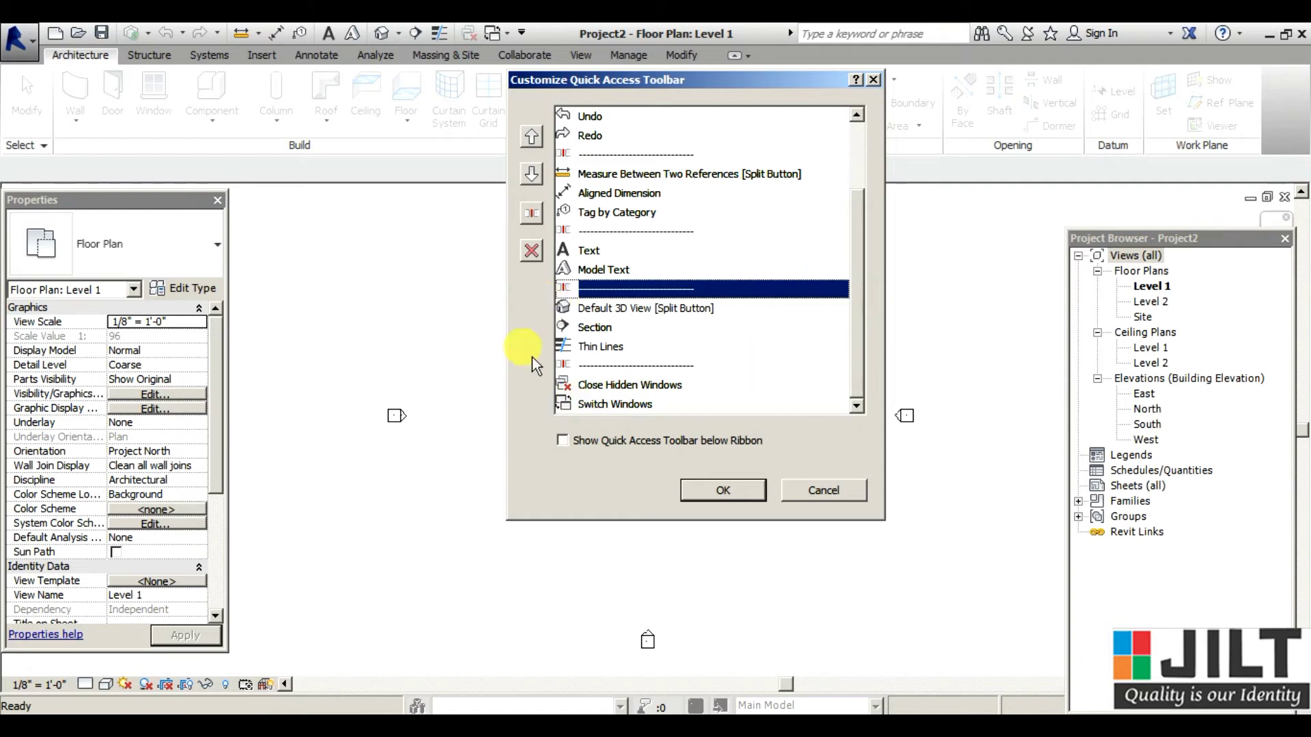
left_click(530, 138)
left_click(530, 174)
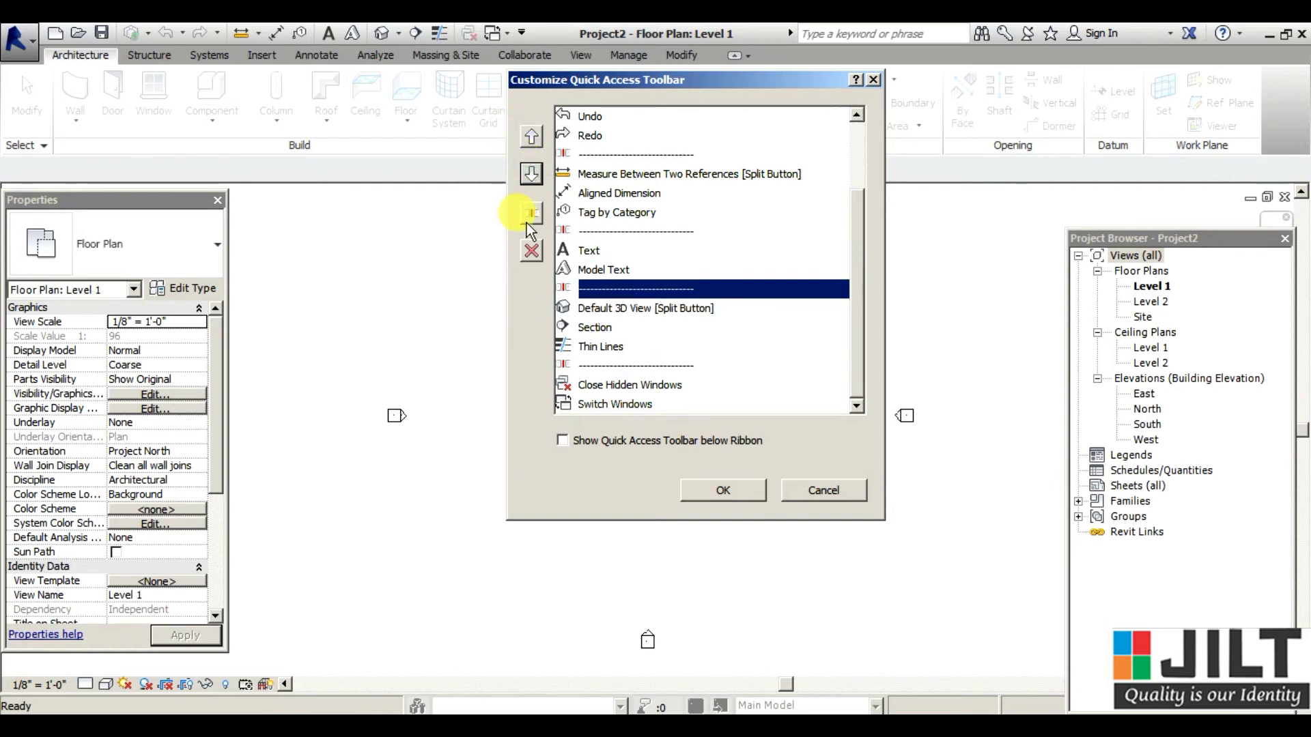
Step: Add a separator after Section in the Quick Access Toolbar list, remove it again, and accept the customization
left_click(599, 330)
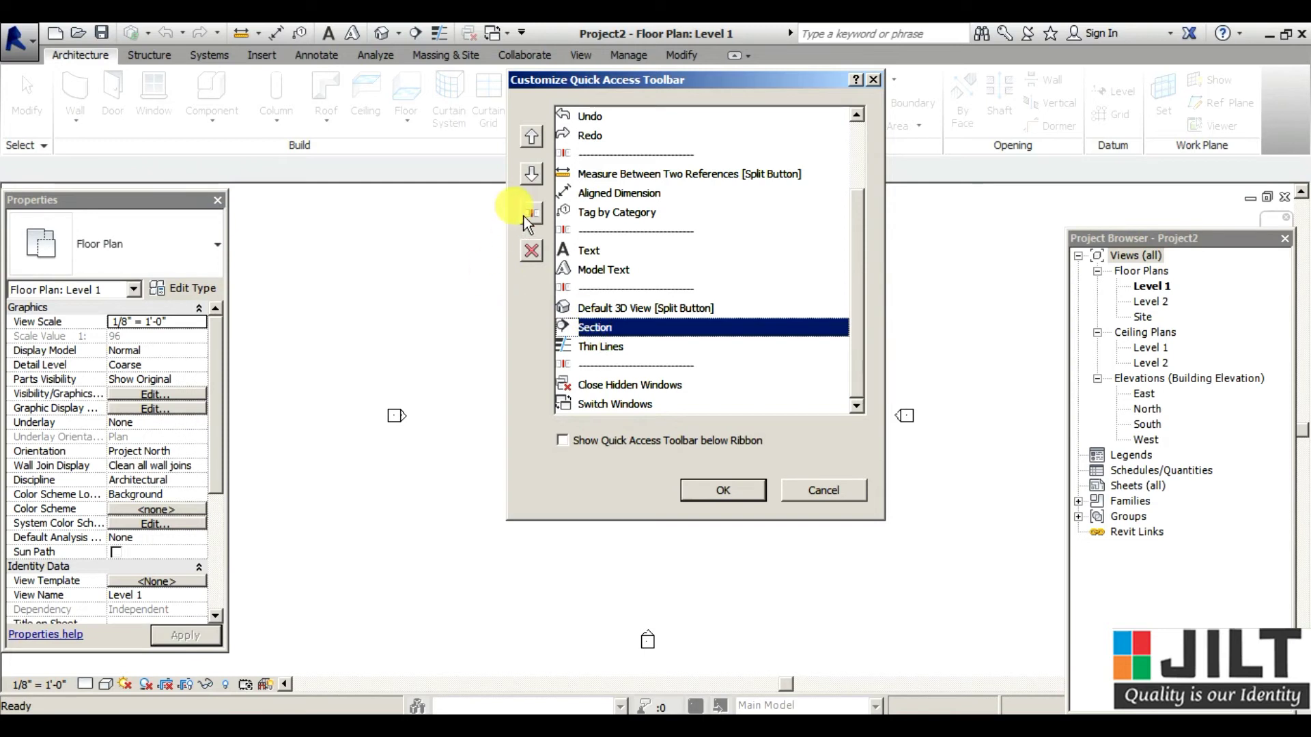
left_click(530, 213)
left_click(605, 346)
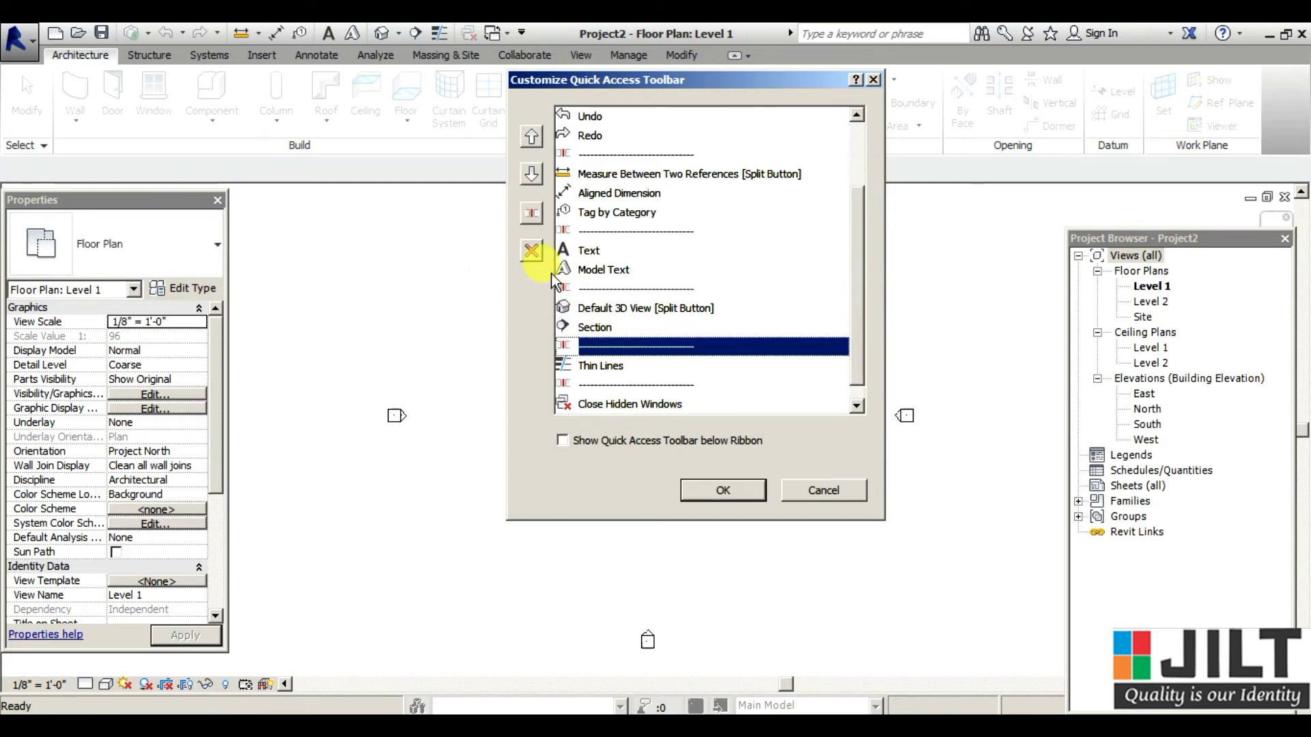
left_click(533, 250)
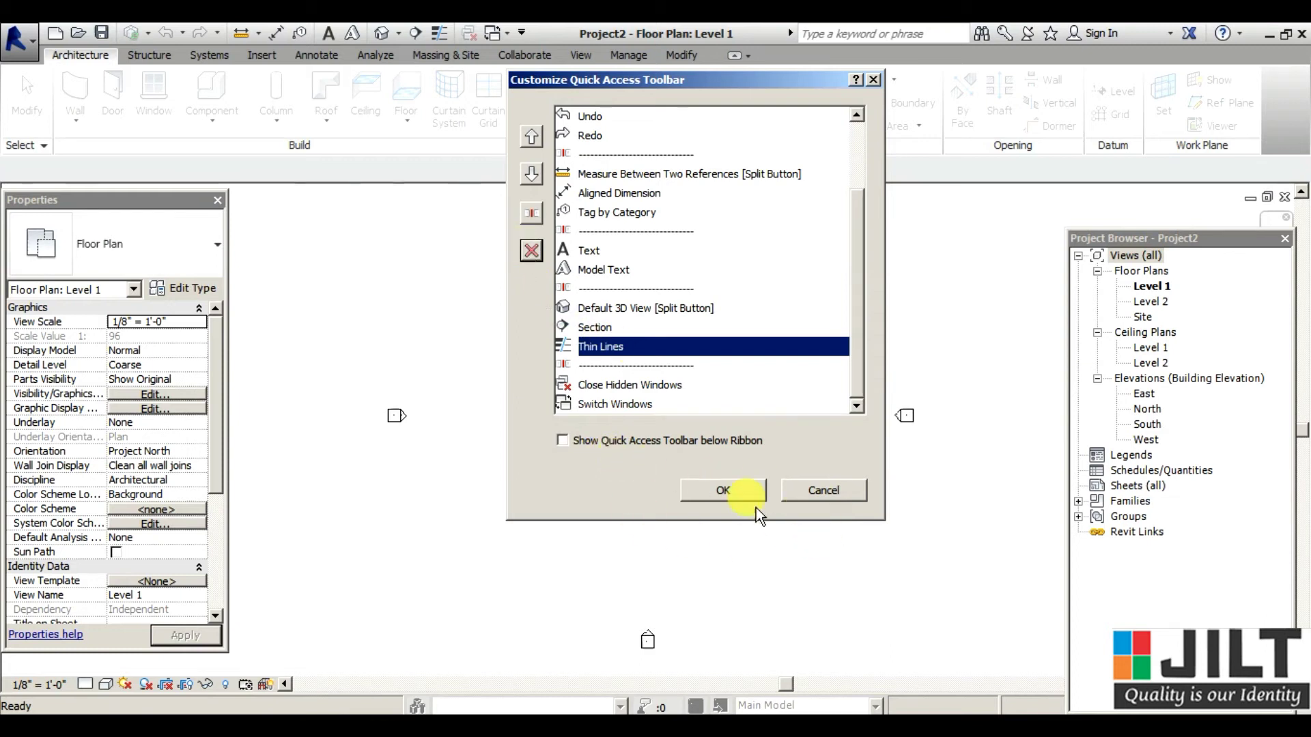
left_click(738, 496)
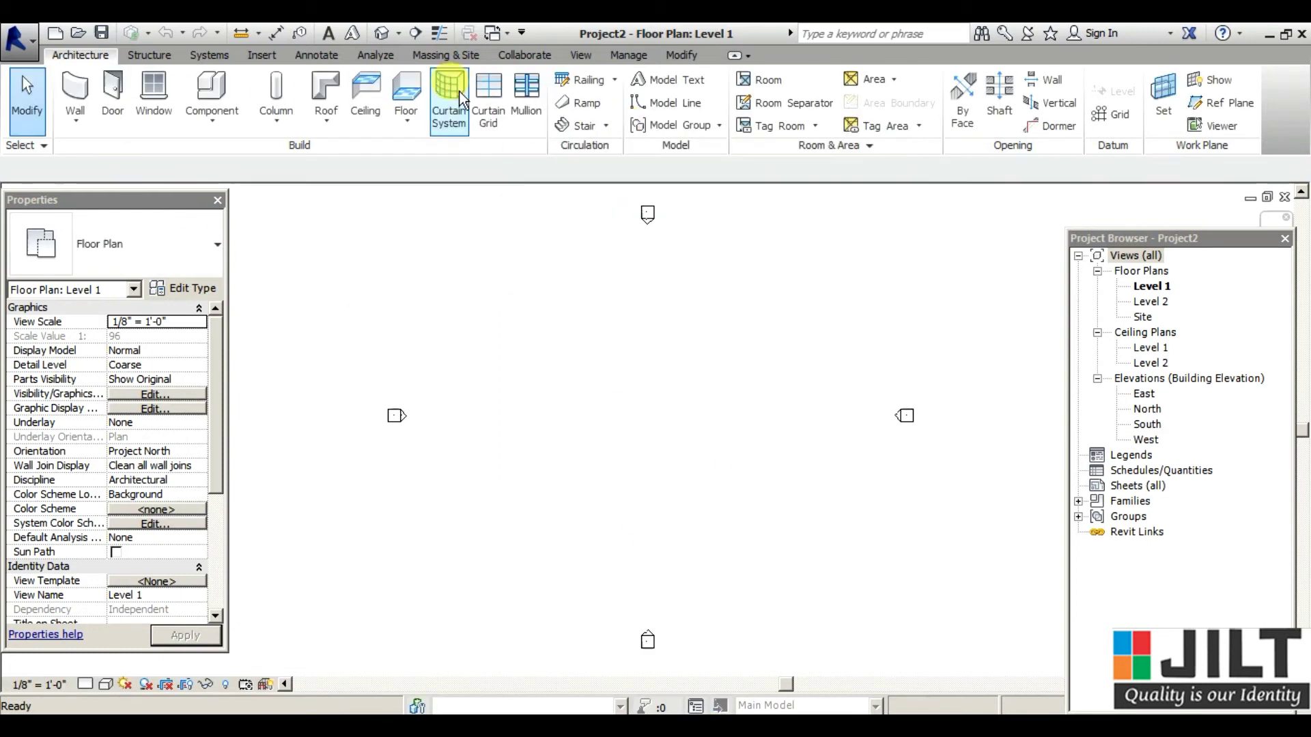
Step: Show the Quick Access Toolbar below the ribbon, and return it above the ribbon
left_click(521, 33)
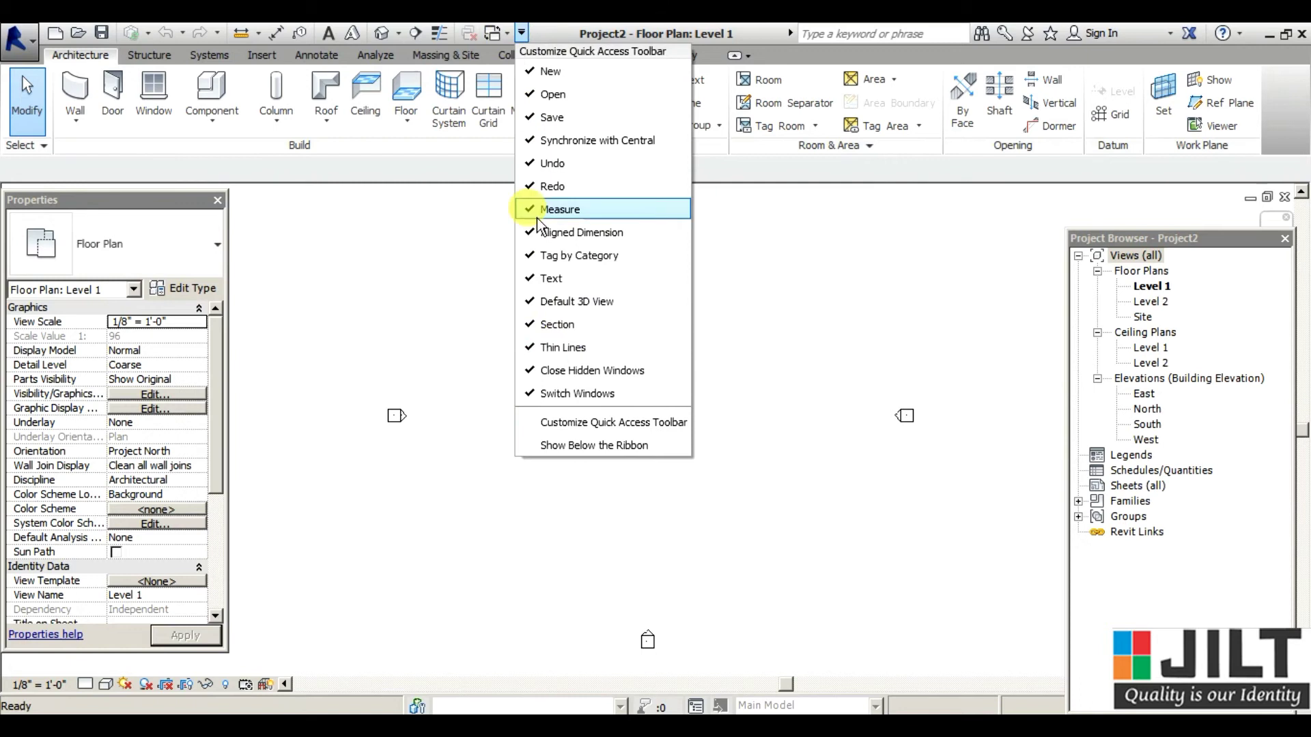
left_click(582, 451)
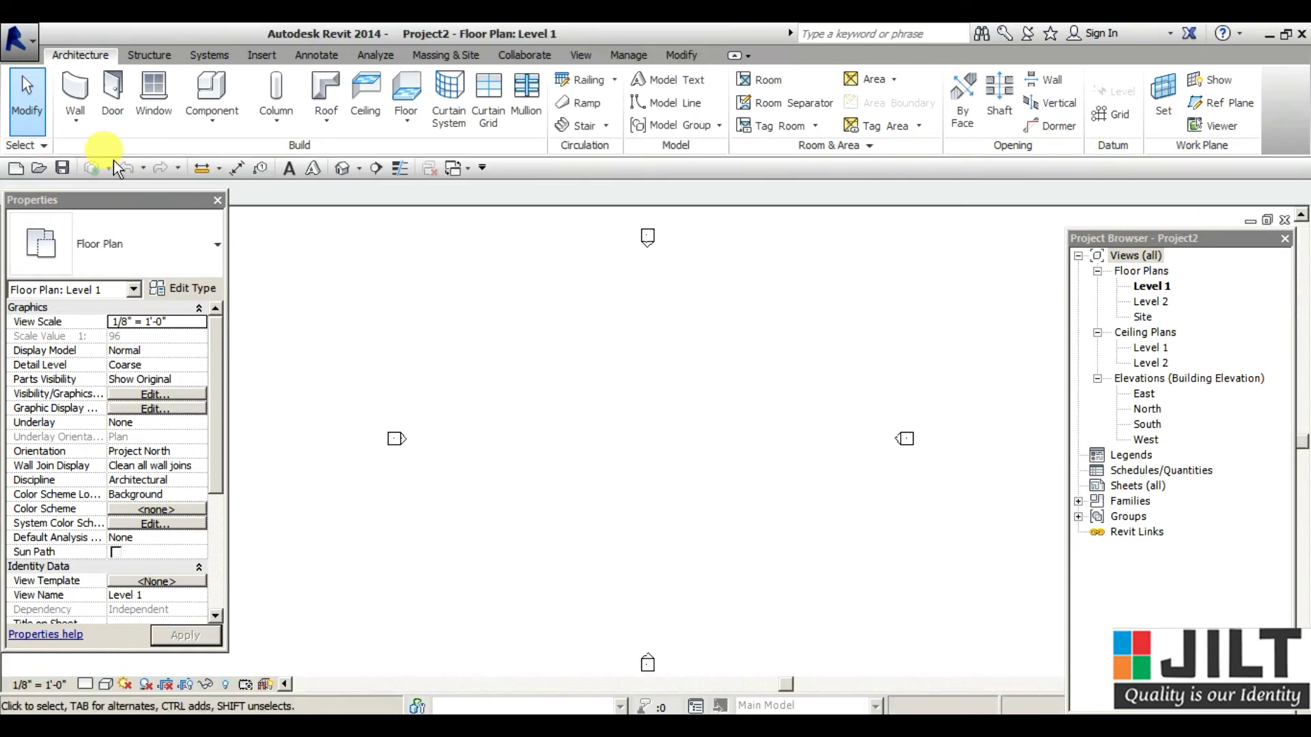
left_click(481, 168)
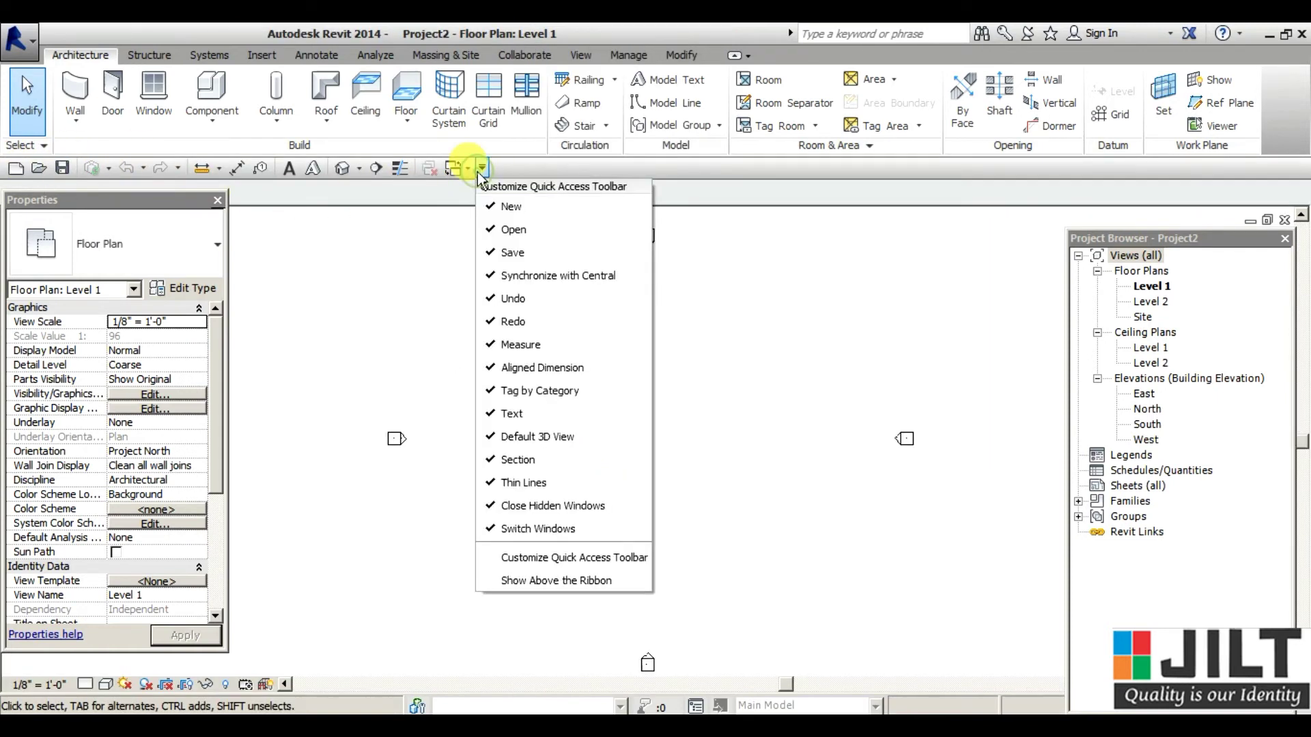
left_click(524, 579)
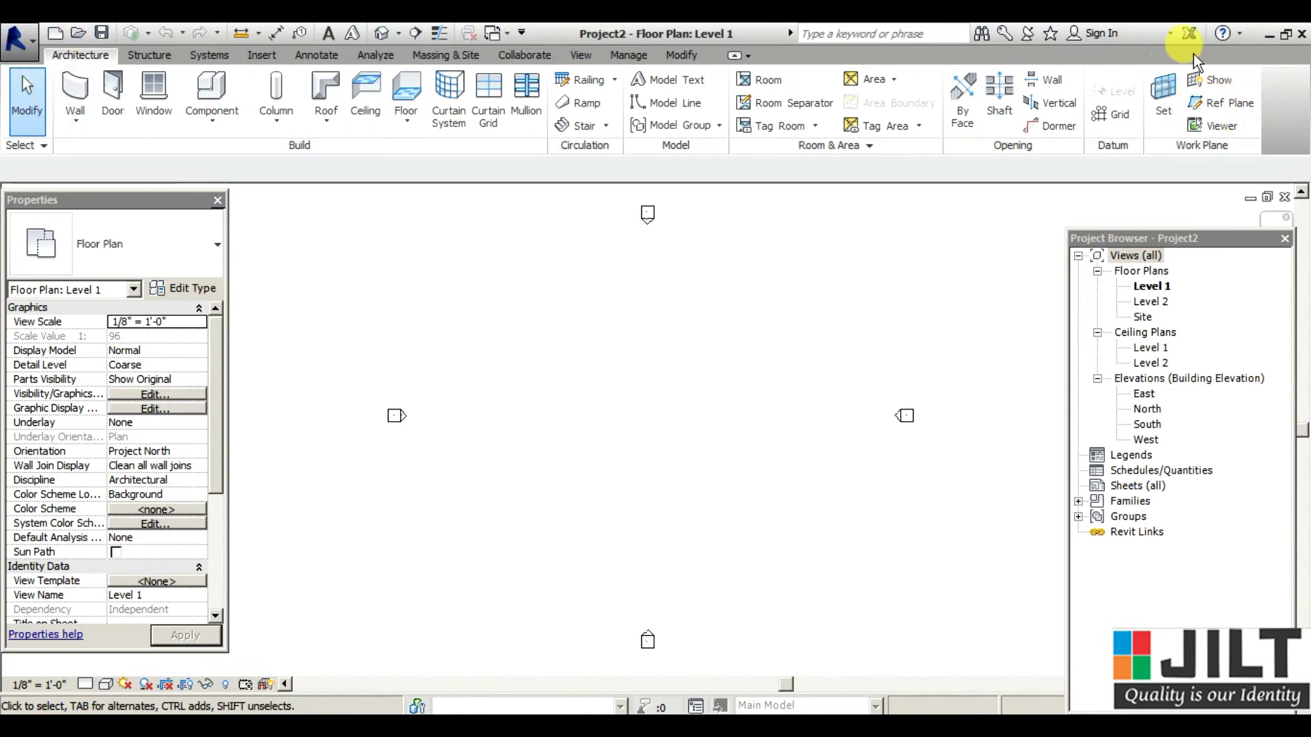
Step: Look through the Structure, Systems, Insert, Annotate, Analyze, Massing & Site, Collaborate, View, Manage and Modify tools, and return to the Architecture tools
left_click(146, 56)
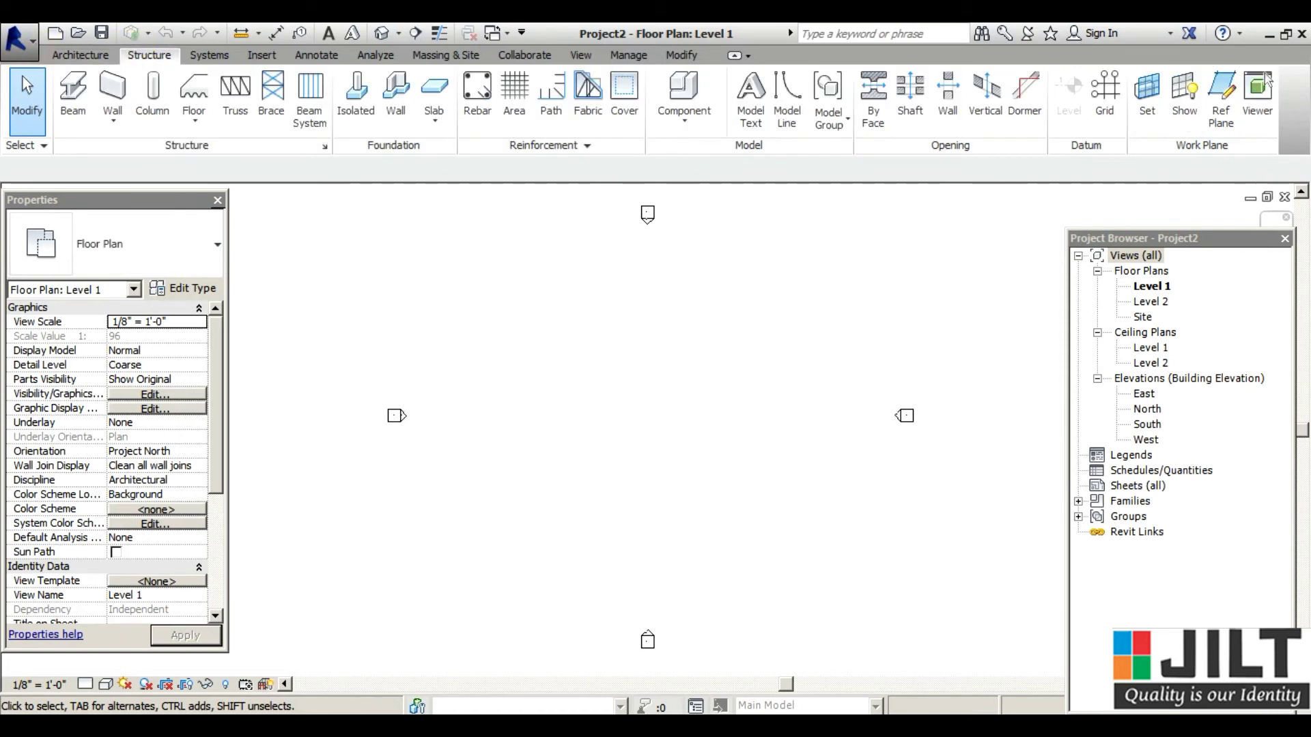
left_click(198, 54)
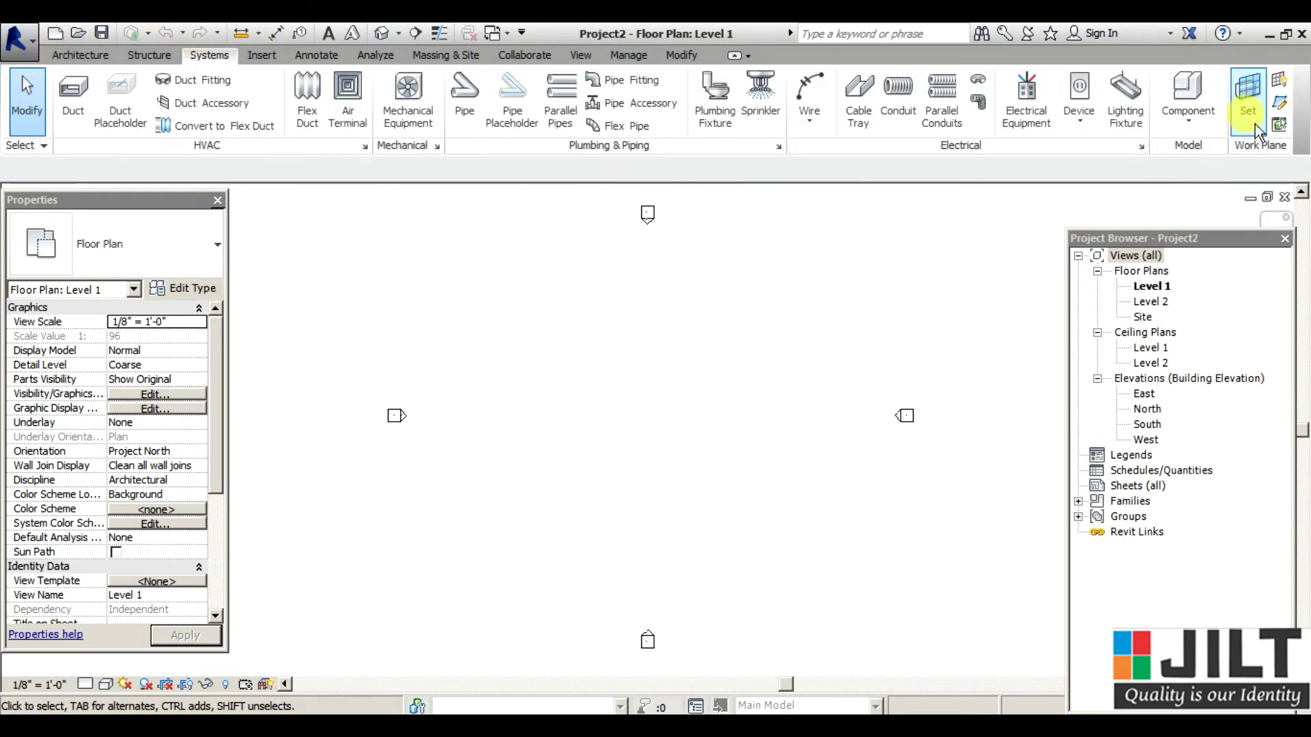
left_click(265, 55)
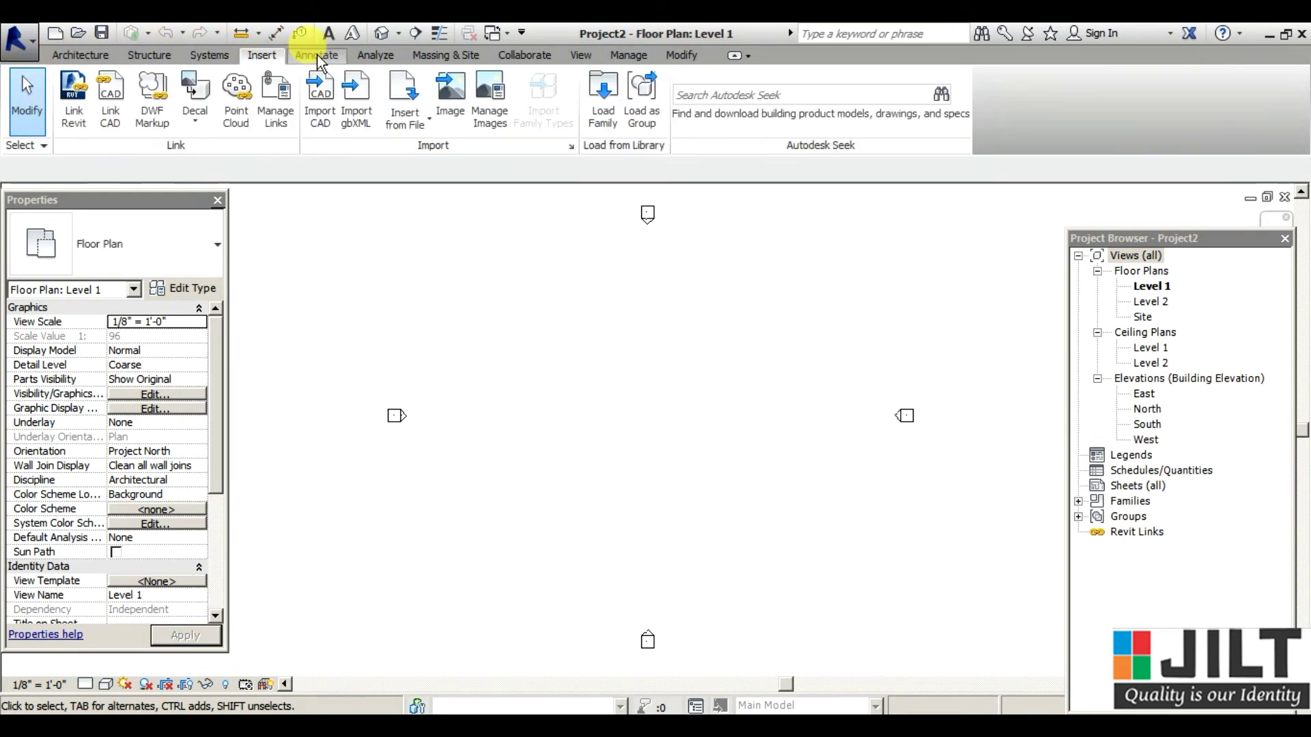
scroll(394, 62, "down", 1)
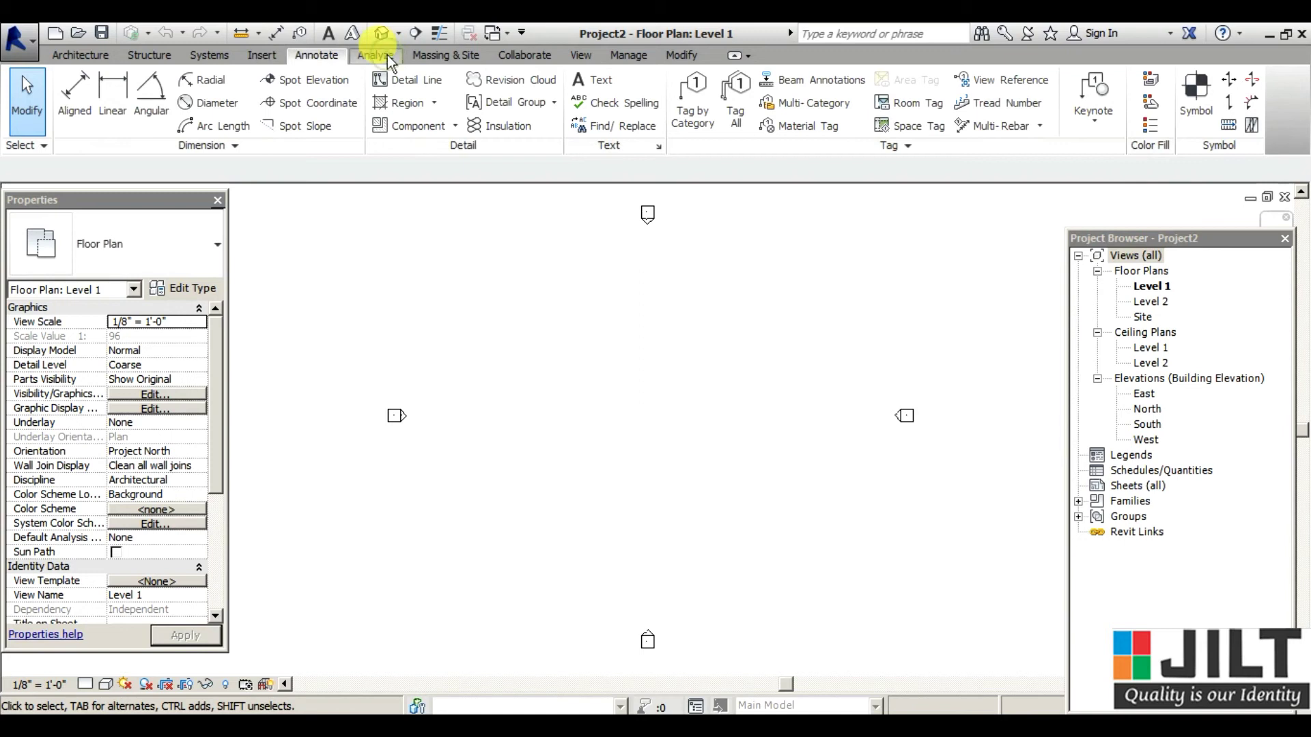
left_click(387, 56)
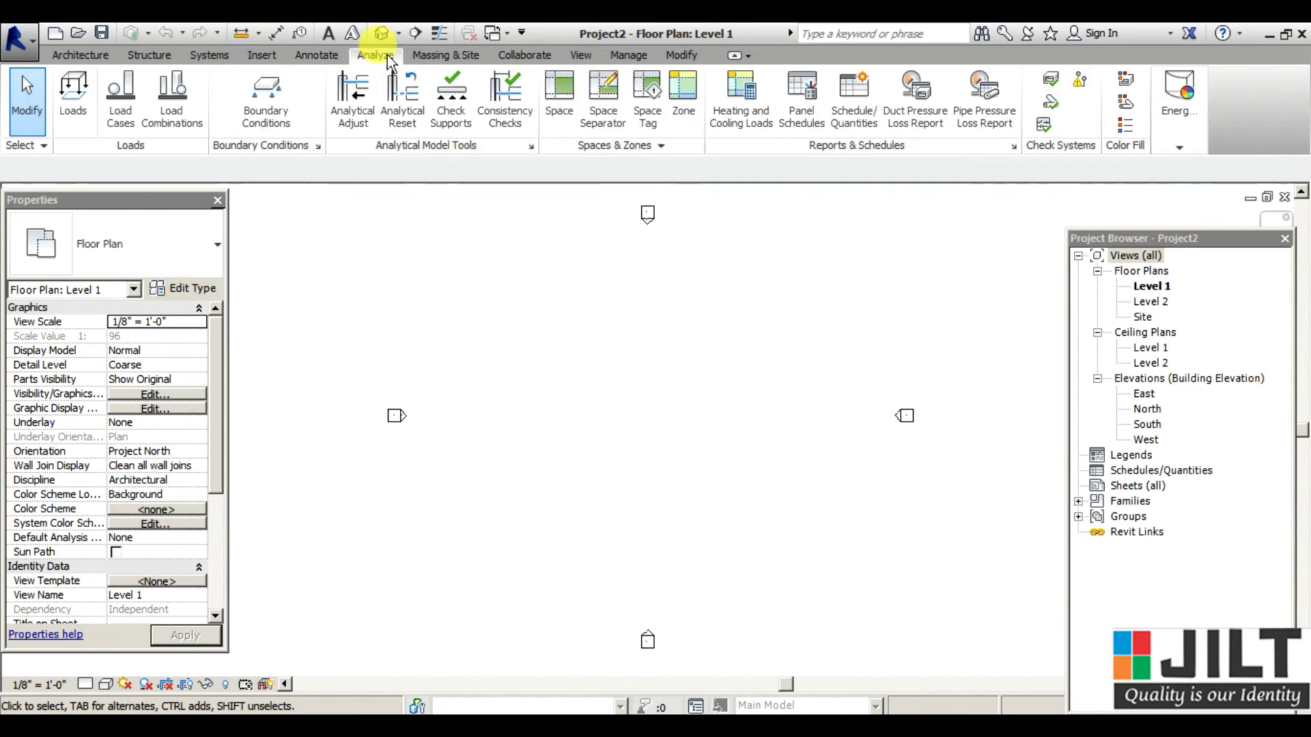
left_click(438, 56)
scroll(578, 56, "down", 1)
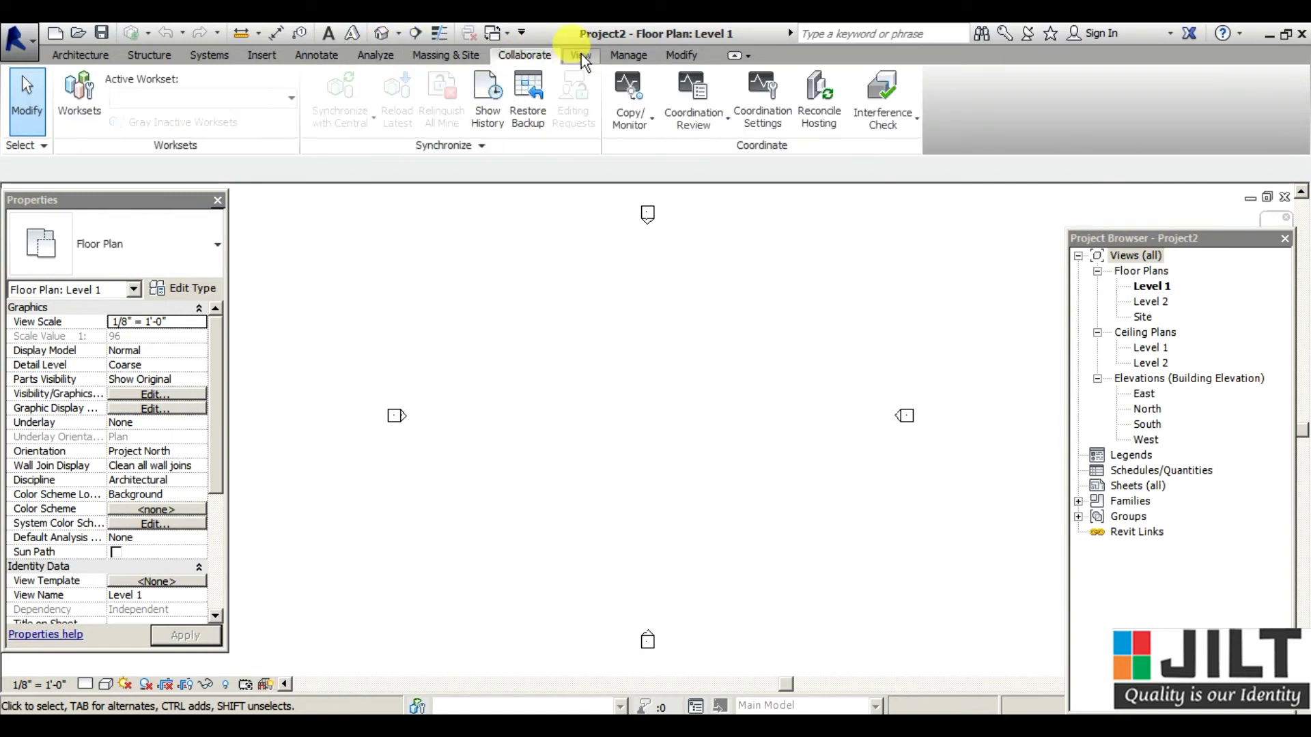
scroll(615, 60, "down", 1)
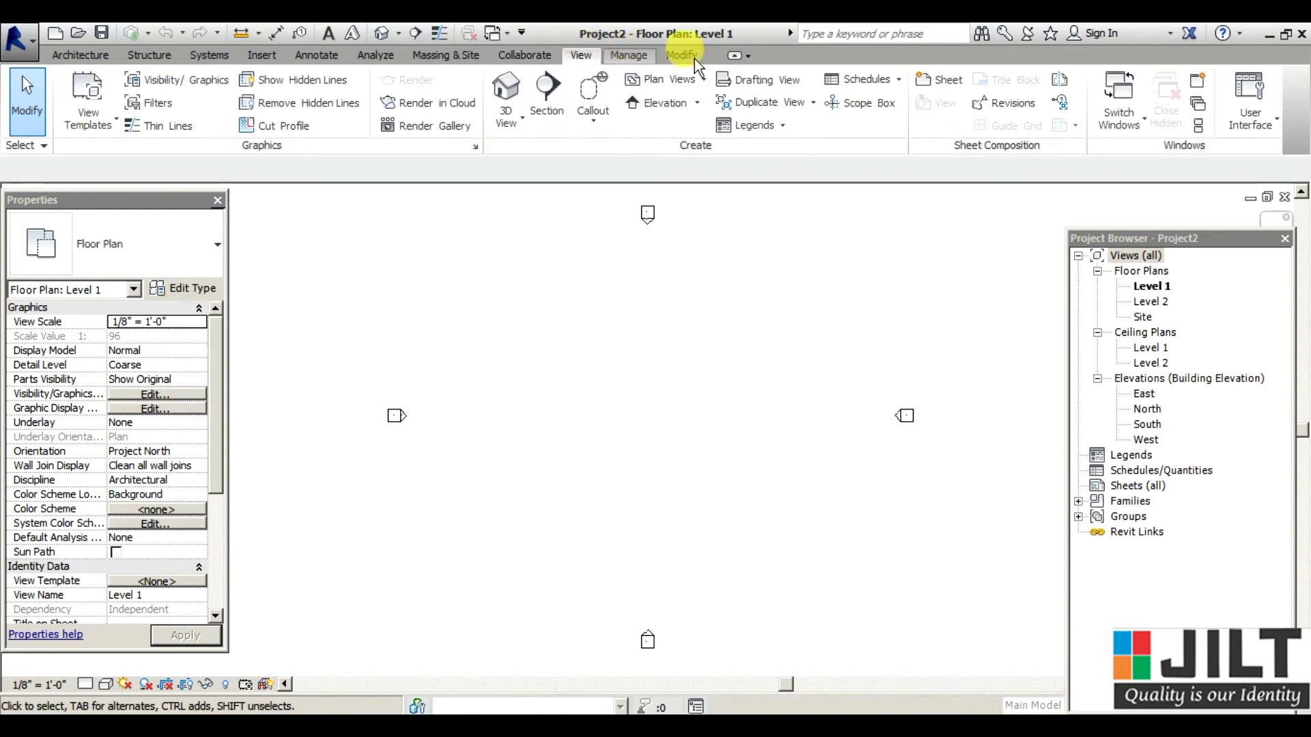
scroll(694, 58, "down", 1)
scroll(695, 62, "down", 1)
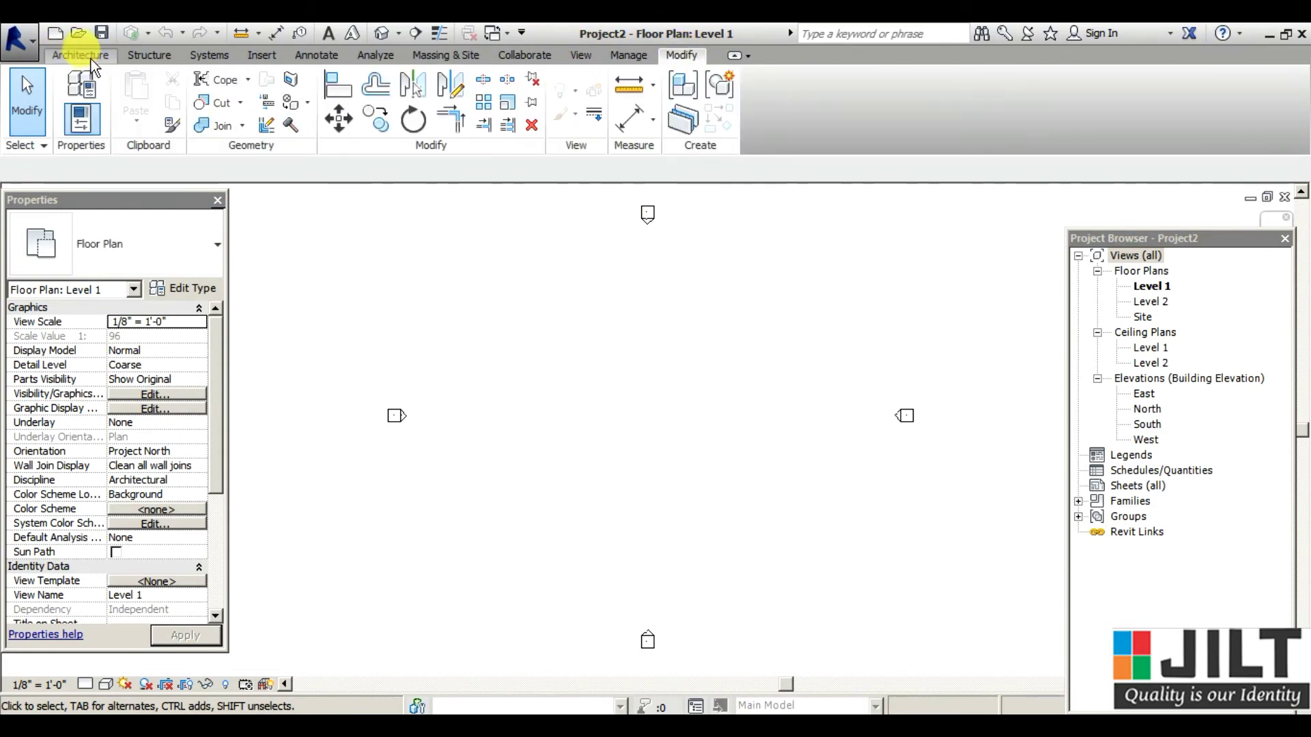
left_click(92, 59)
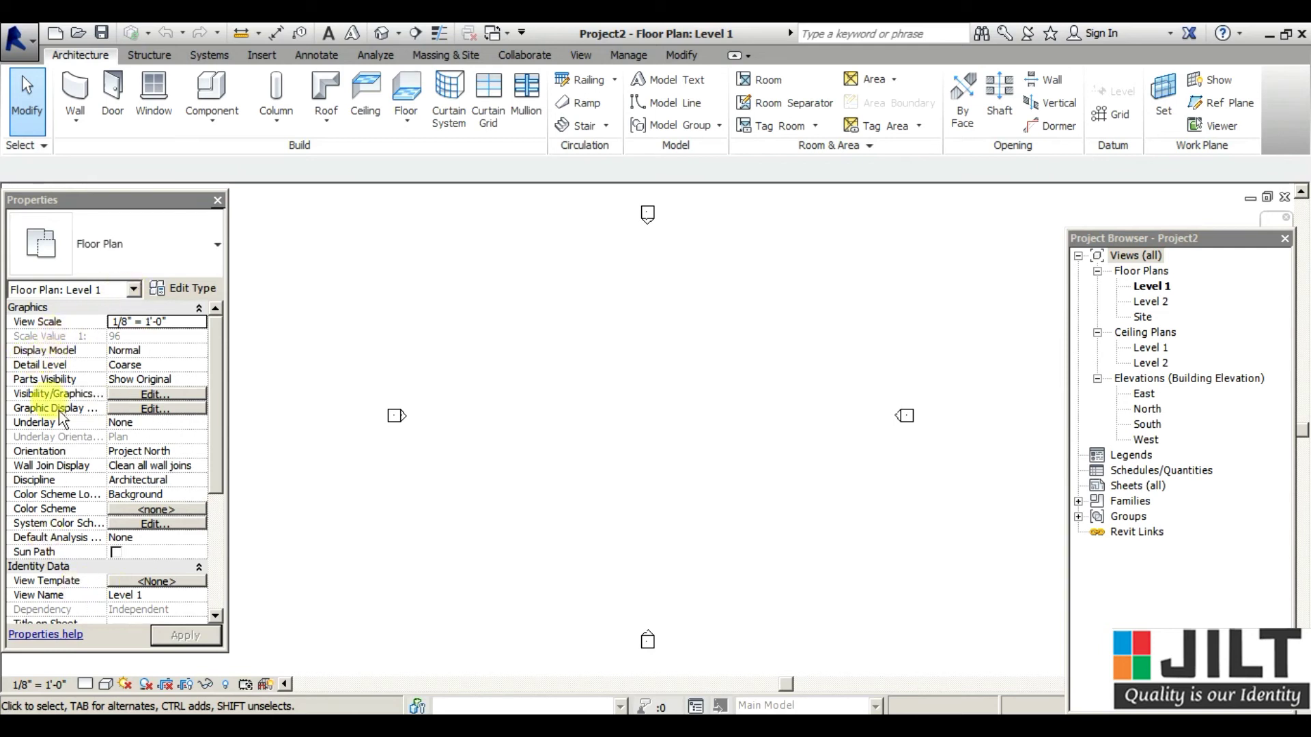
Step: Reposition the Project Browser slightly, and view the Level 2 and Level 1 floor plans
left_click_drag(1246, 236, 1205, 220)
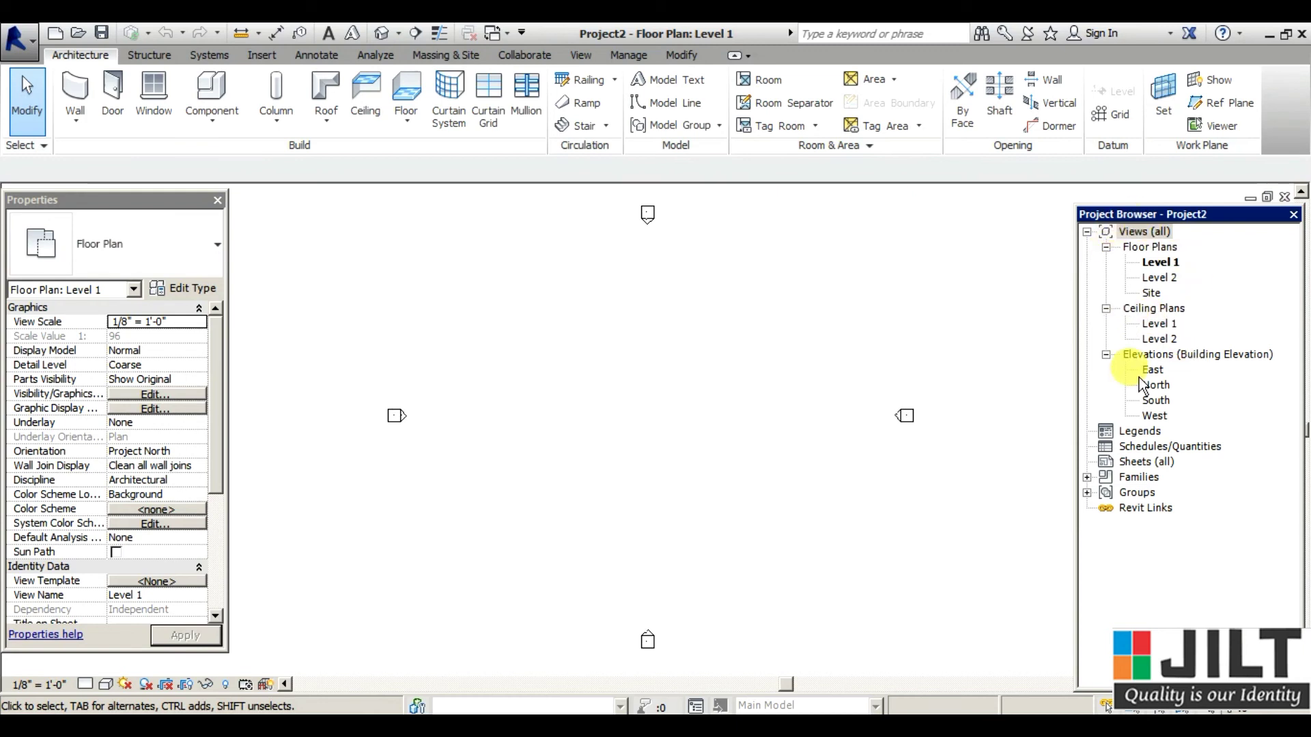
double_click(1157, 277)
double_click(1156, 263)
Step: Open the East building elevation, followed by the North elevation
left_click(1153, 371)
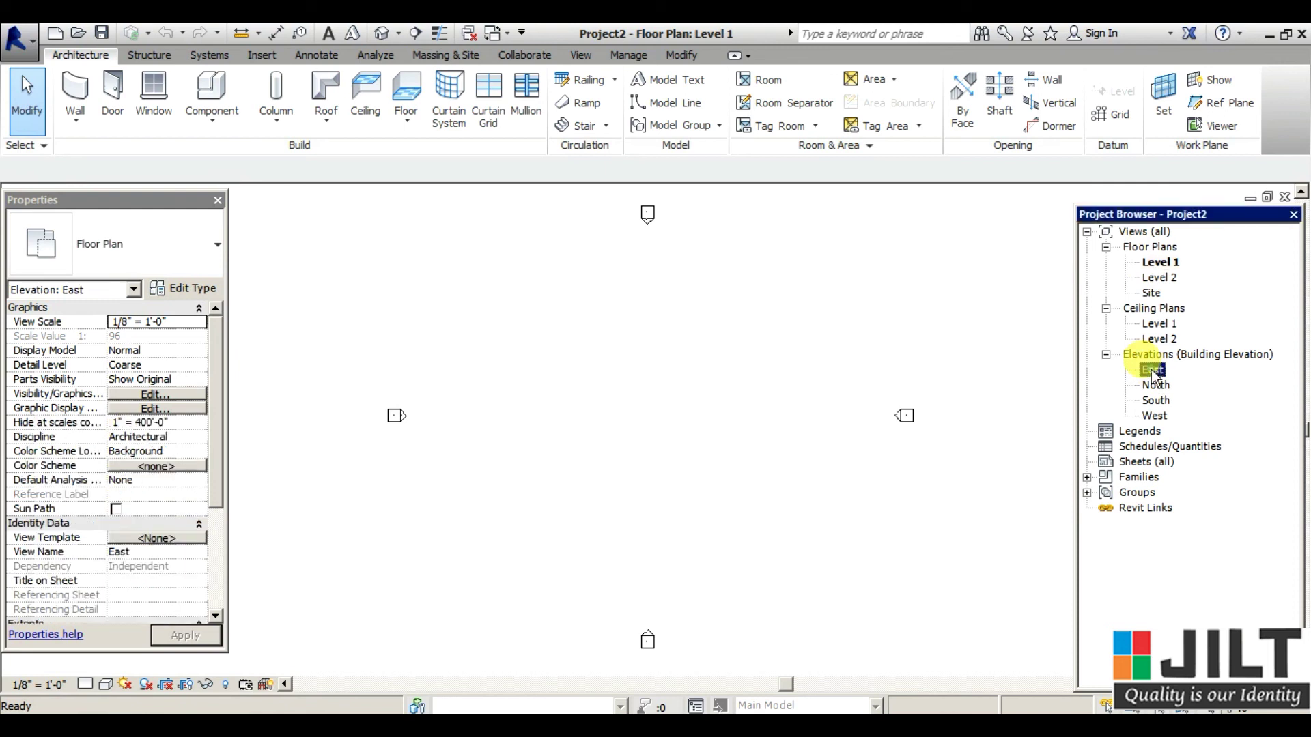
double_click(1152, 371)
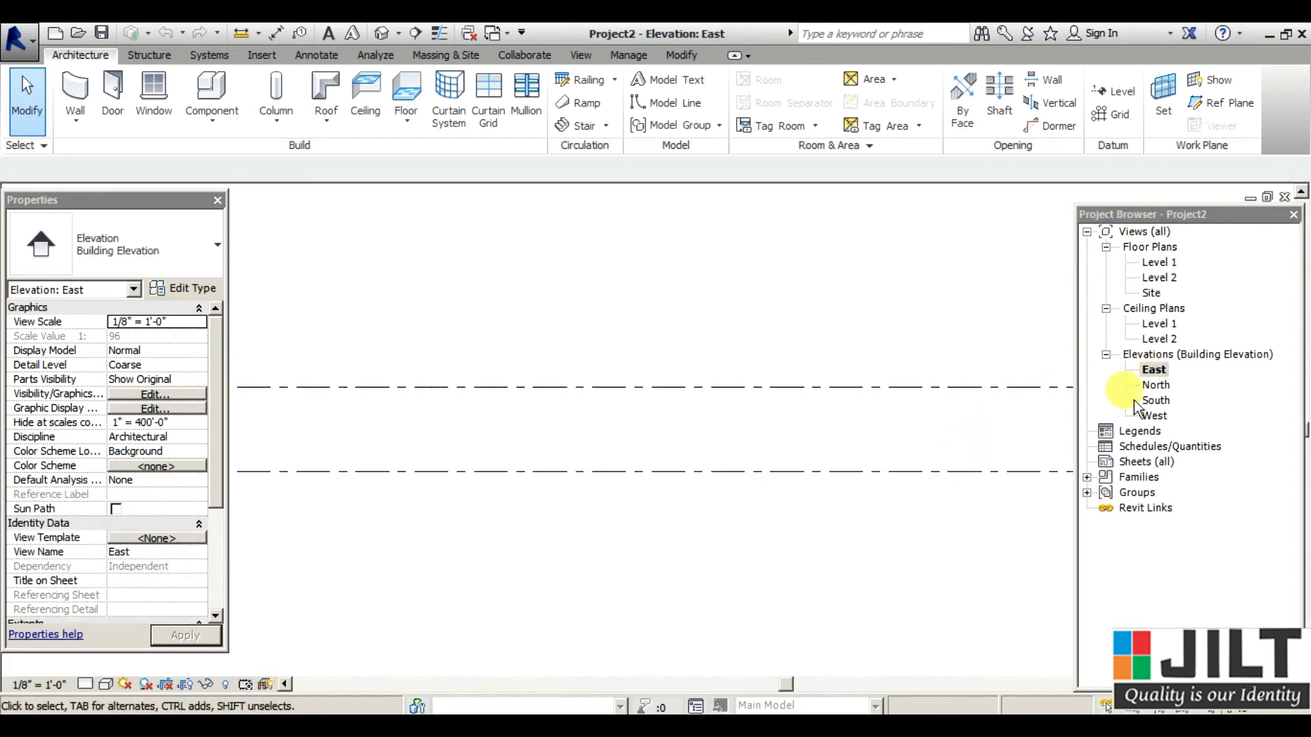
double_click(1156, 385)
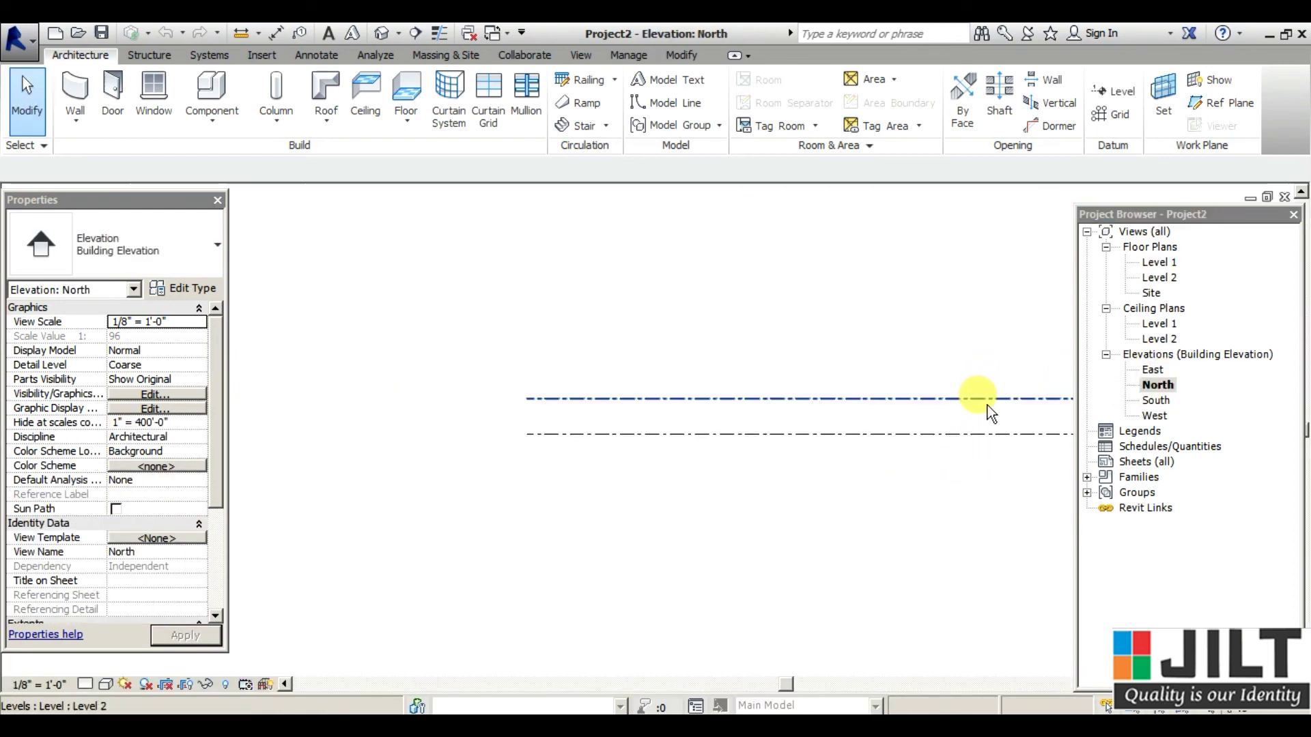
Step: Zoom the North elevation to fit so the full Level 1 and Level 2 lines are in view, with some margin around them
key("z")
key("f")
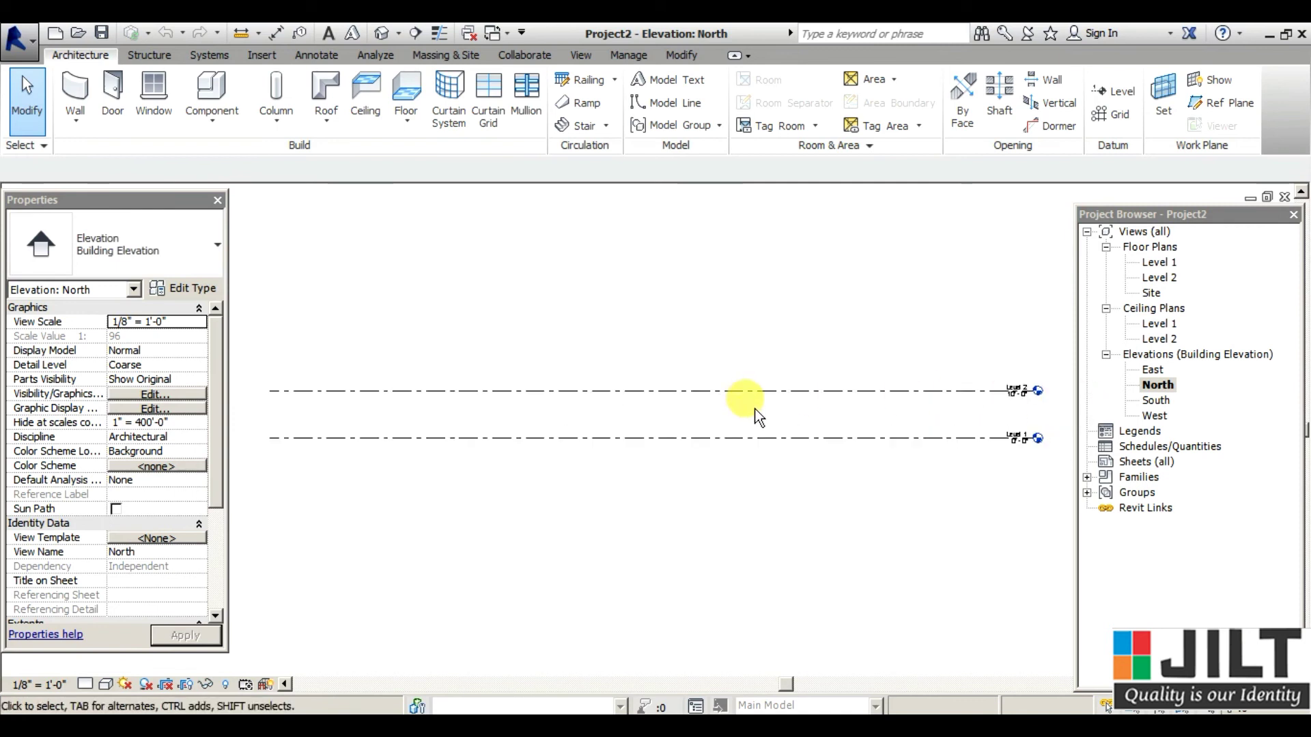
scroll(758, 415, "down", 1)
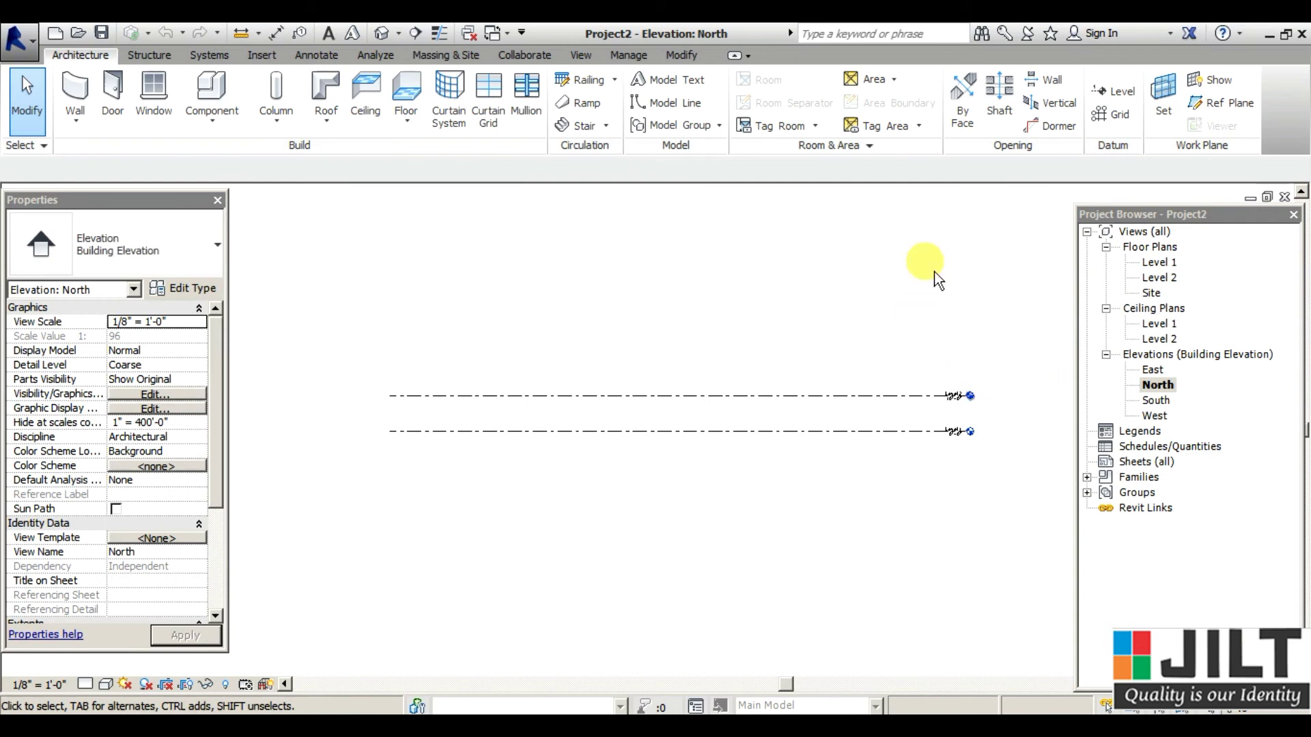
Step: Create the default 3D view and expand 3D Views in the Project Browser to select {3D}, and return to the Level 1 floor plan
left_click(387, 34)
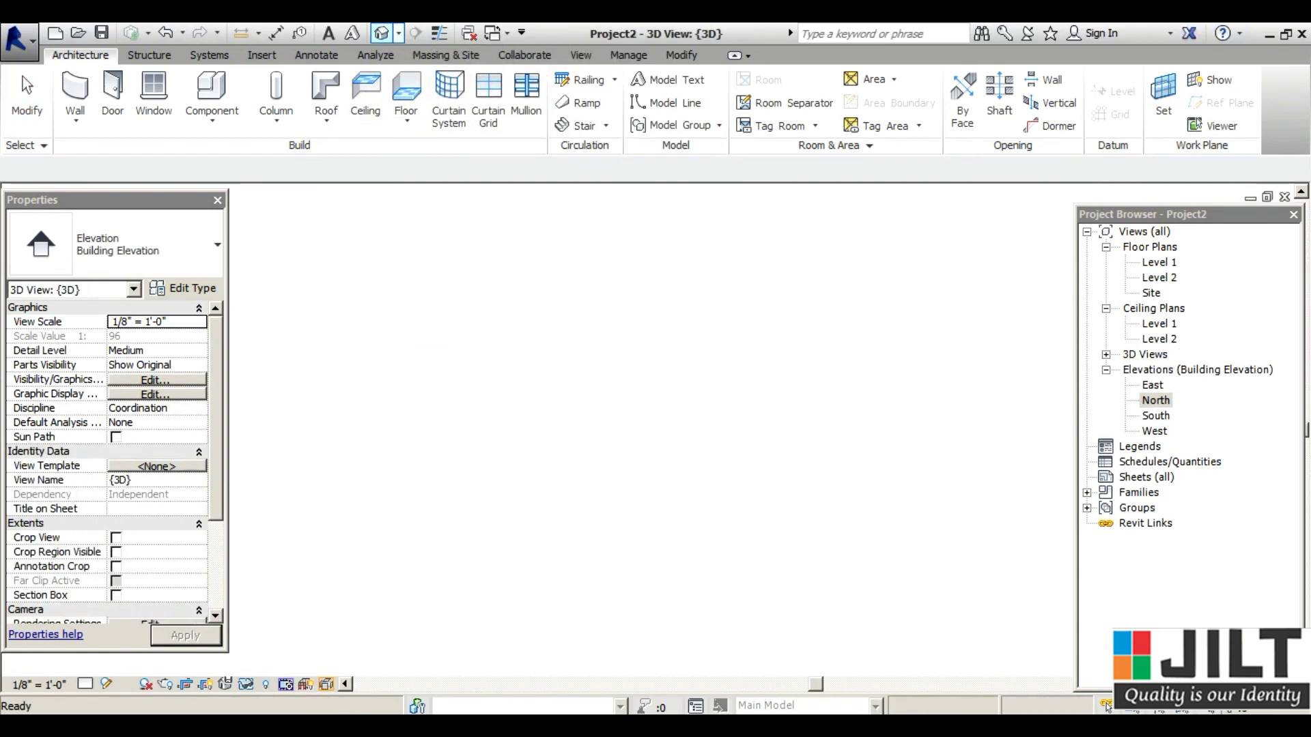
left_click(1106, 355)
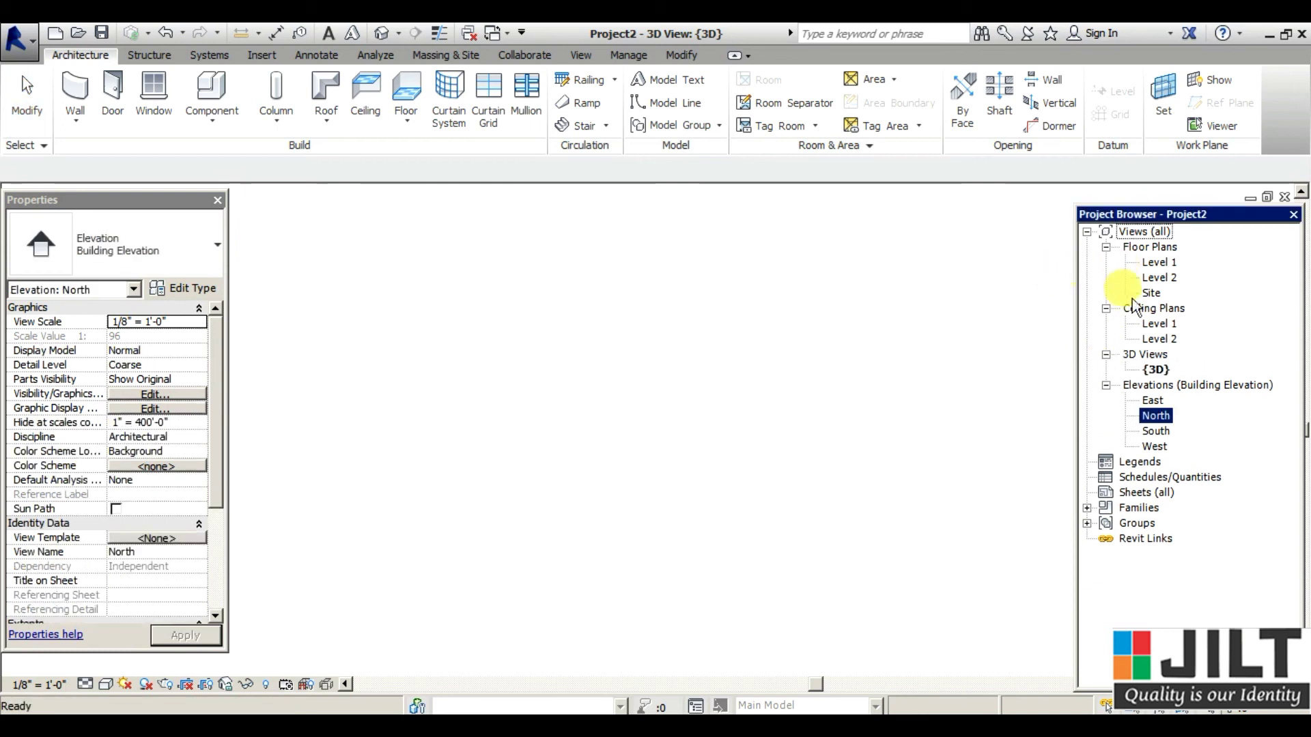
left_click(1156, 369)
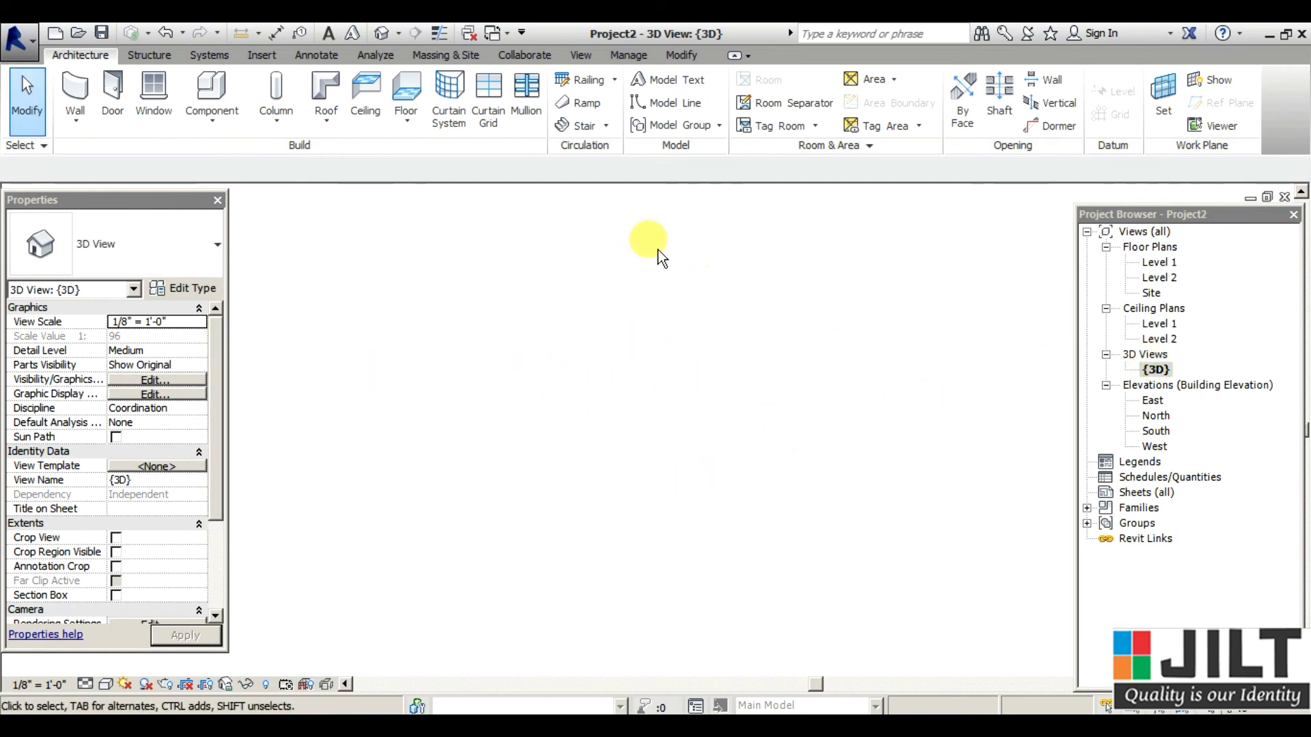
double_click(1164, 265)
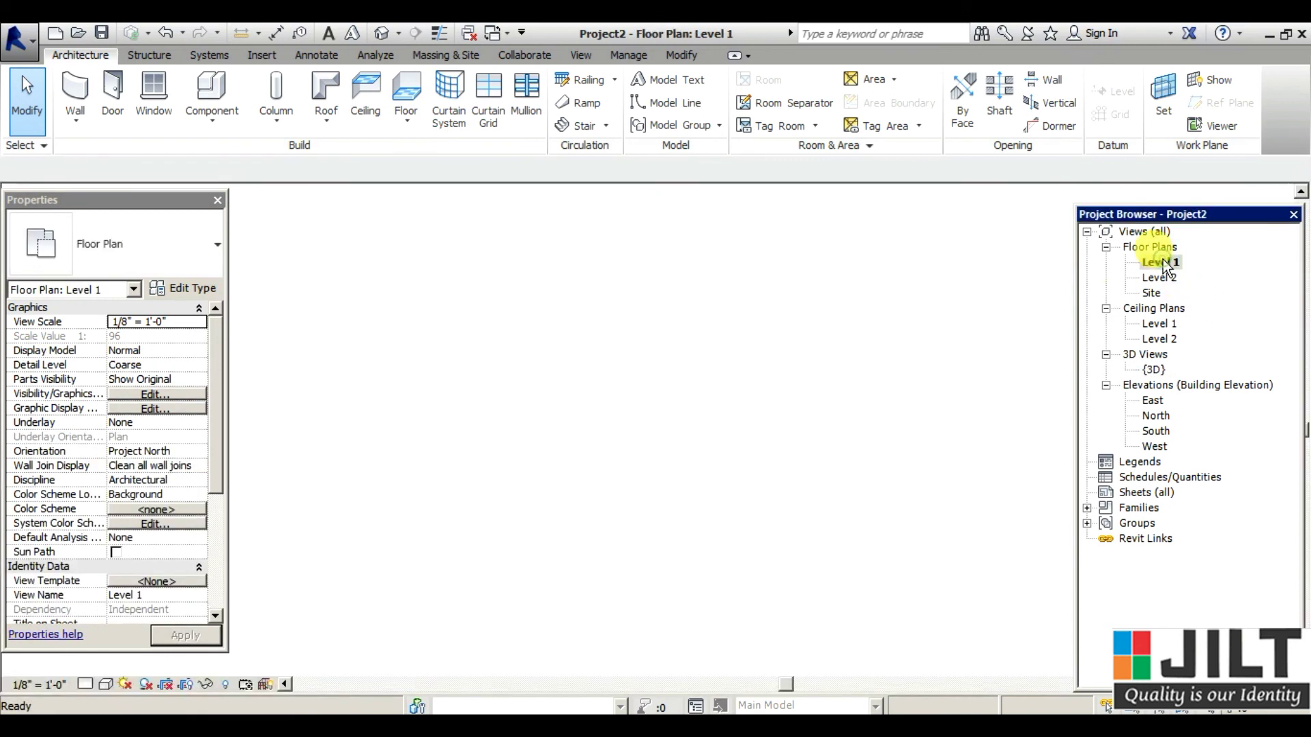